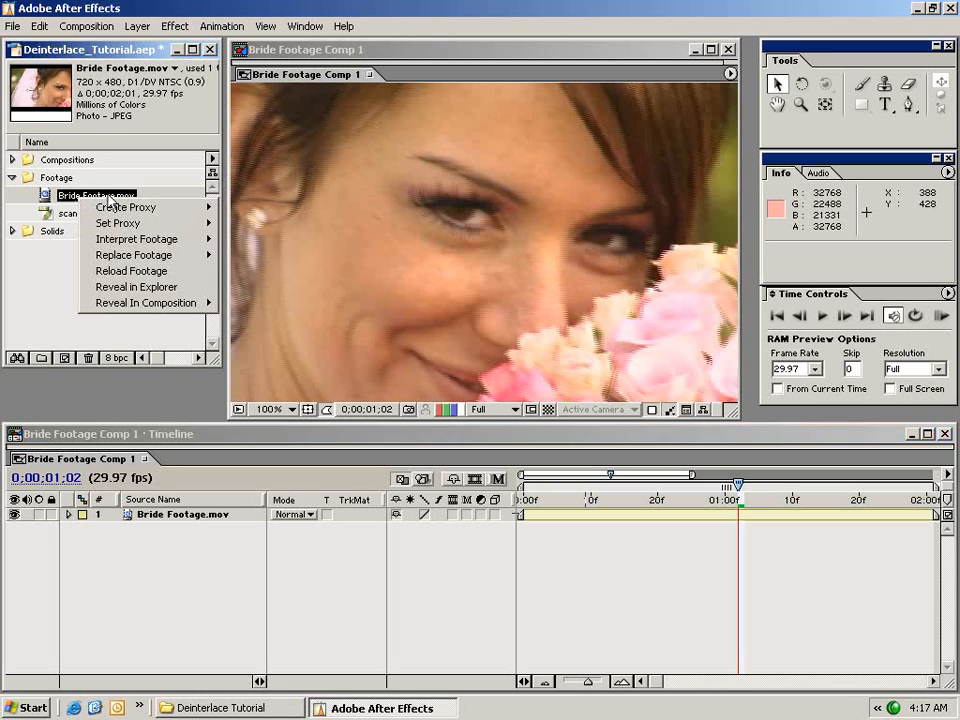
- Set Separate Fields to Off in the main footage interpretation of Bride Footage.mov
{"action": "mouse_move", "coordinate": [122, 243]}
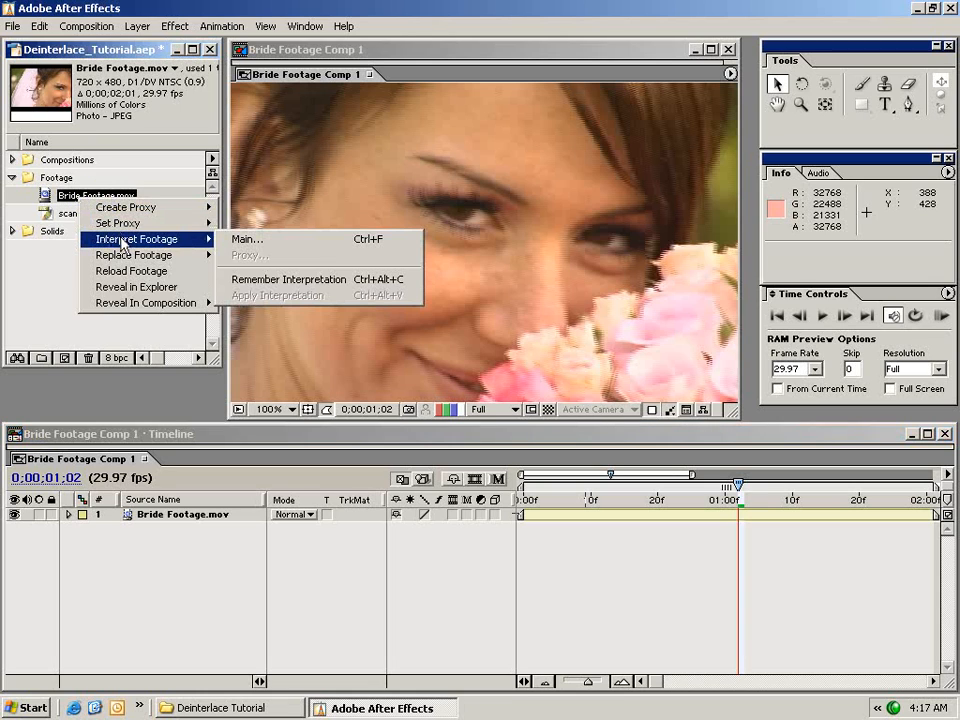
{"action": "left_click", "coordinate": [246, 240]}
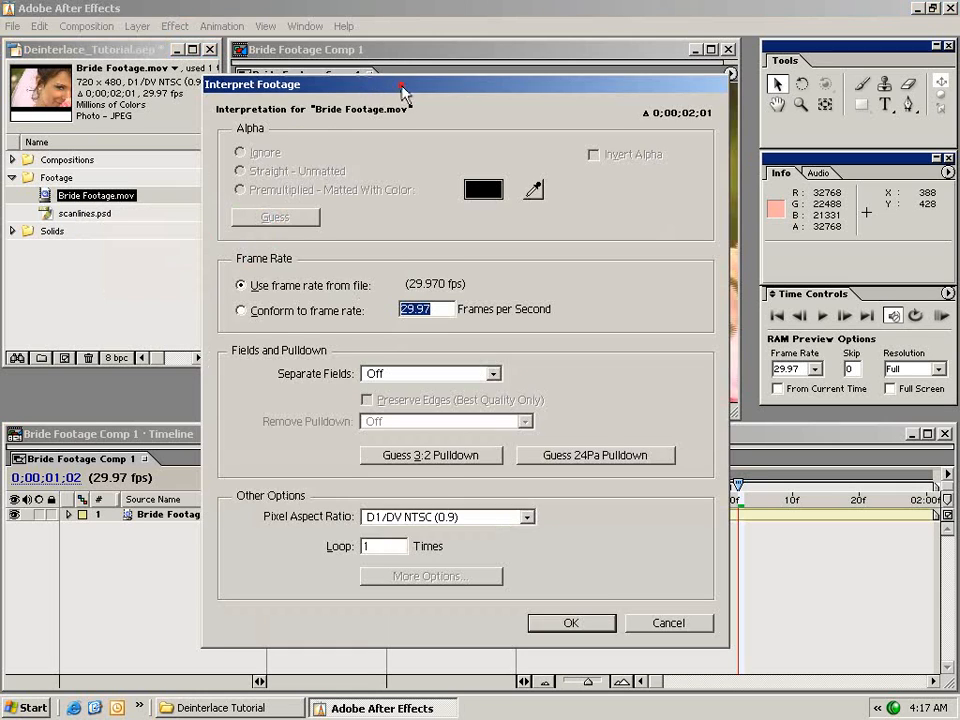
{"action": "left_click_drag", "start_coordinate": [404, 93], "coordinate": [365, 94]}
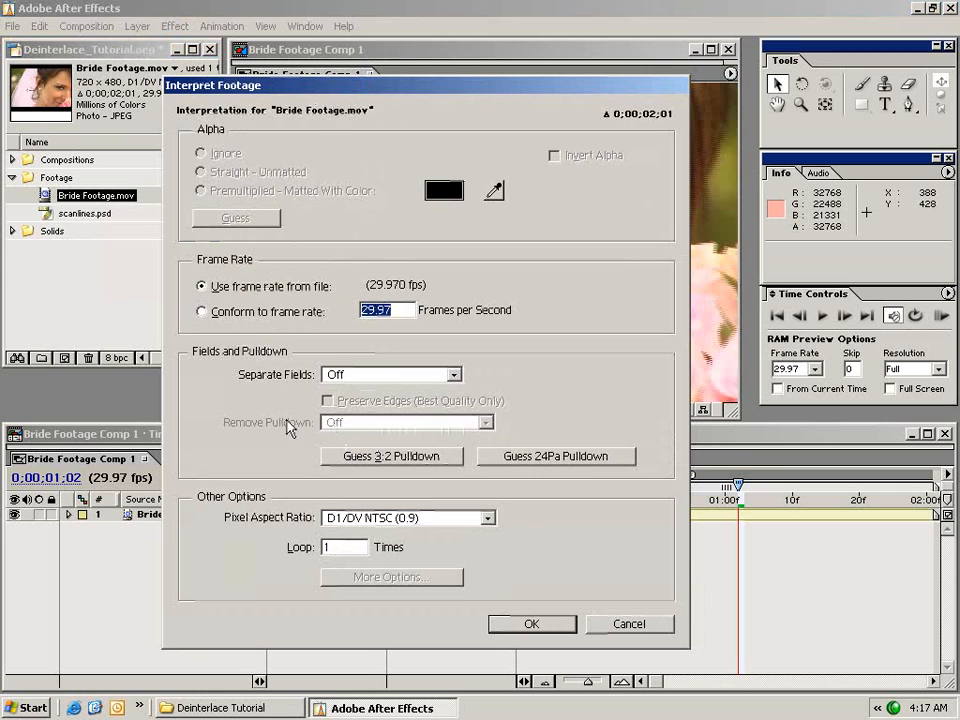
{"action": "left_click", "coordinate": [350, 376]}
{"action": "left_click", "coordinate": [345, 425]}
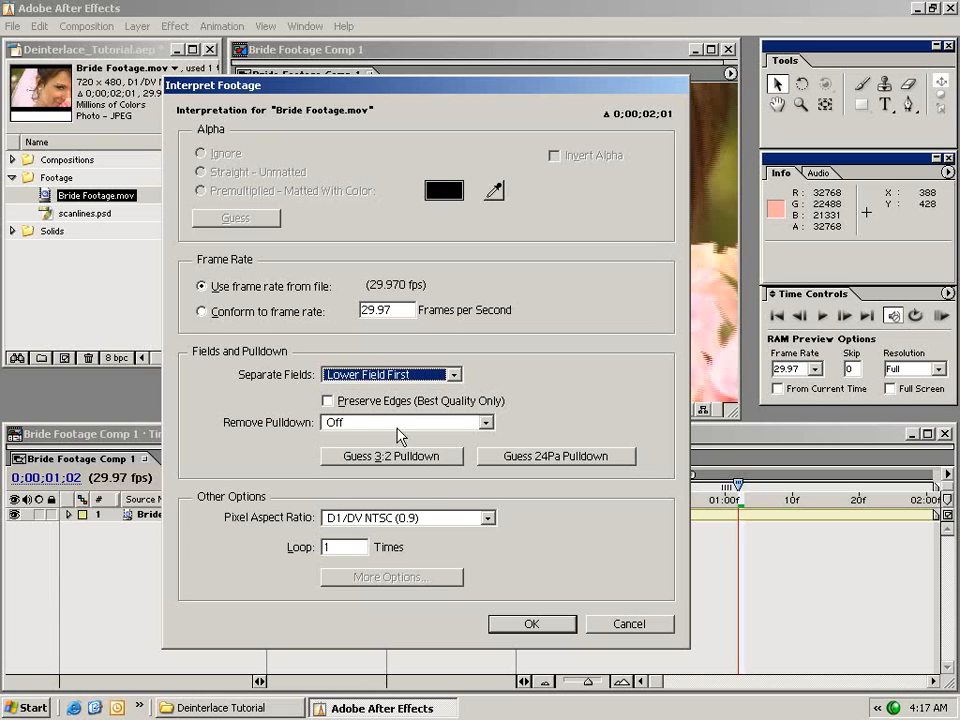
{"action": "left_click", "coordinate": [420, 374]}
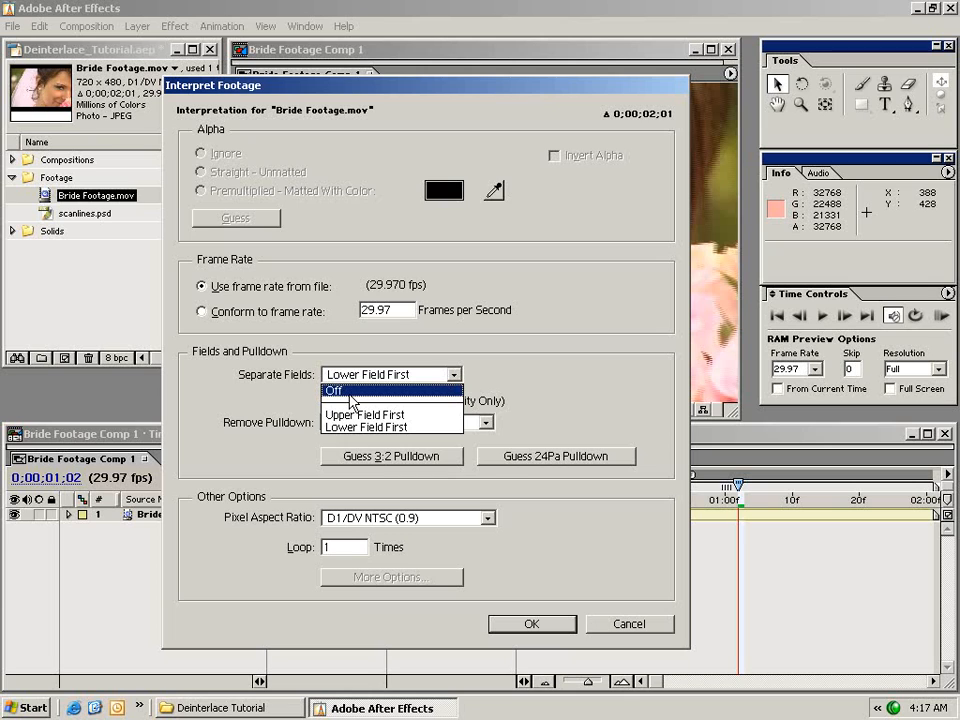
{"action": "left_click", "coordinate": [353, 392]}
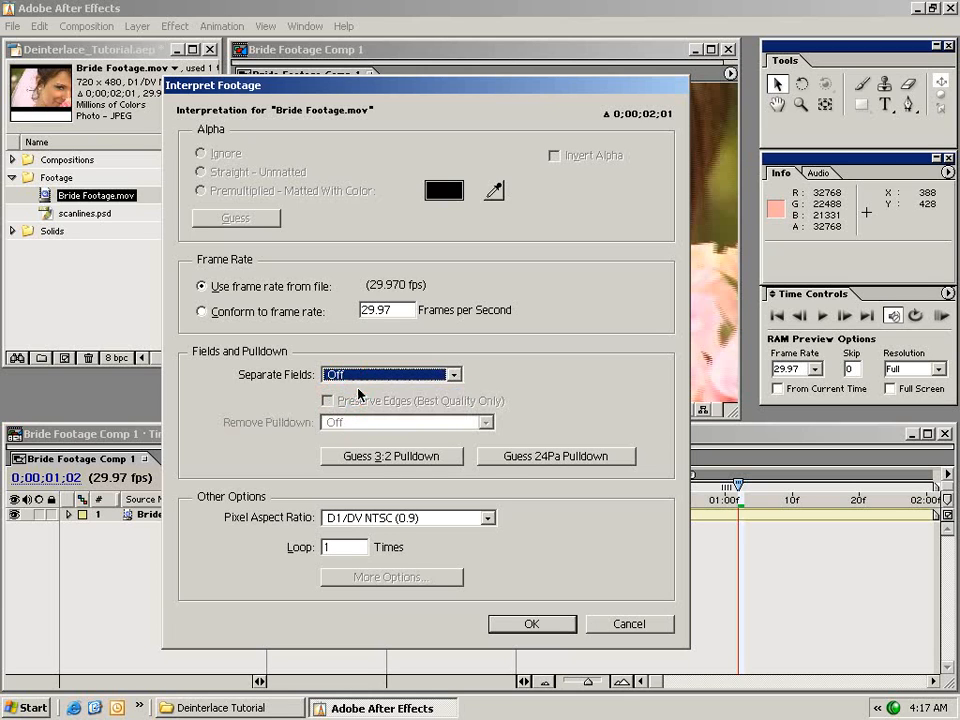
{"action": "left_click", "coordinate": [562, 627]}
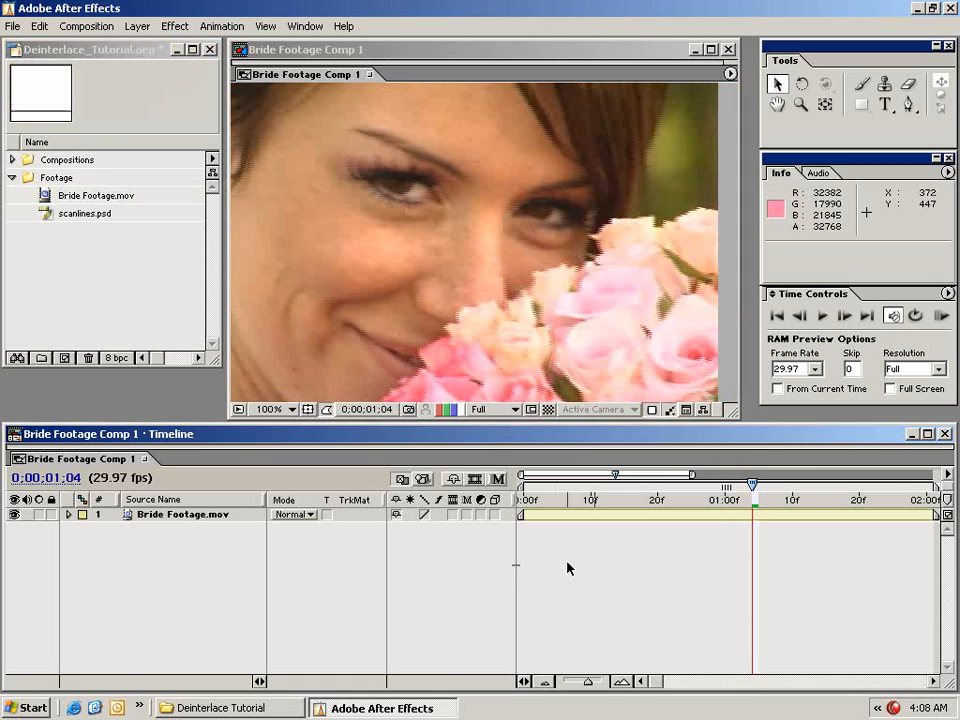
- Open scanlines.psd in its own footage window to examine its line pattern, and close it
{"action": "double_click", "coordinate": [48, 216]}
{"action": "left_click_drag", "start_coordinate": [400, 55], "coordinate": [354, 82]}
{"action": "left_click", "coordinate": [282, 102]}
{"action": "left_click", "coordinate": [81, 258]}
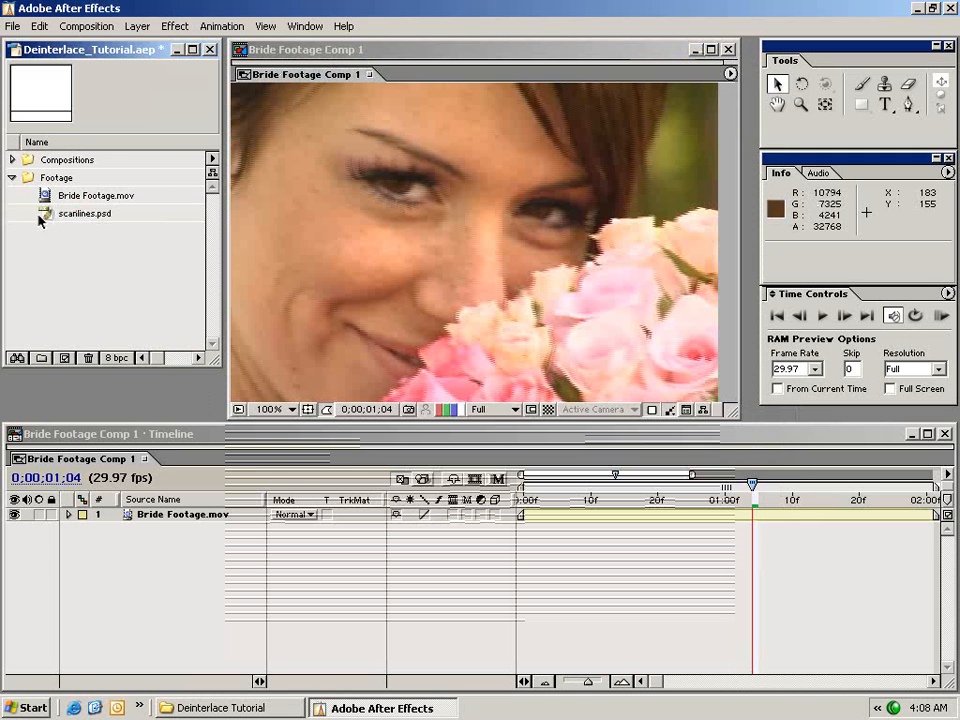
- Add scanlines.psd above the Bride Footage.mov layer and set that layer's track matte to Luma Matte "scanlines.psd"
{"action": "mouse_move", "coordinate": [46, 216]}
{"action": "left_mouse_down"}
{"action": "mouse_move", "coordinate": [506, 426]}
{"action": "mouse_move", "coordinate": [536, 525]}
{"action": "mouse_move", "coordinate": [574, 514]}
{"action": "mouse_move", "coordinate": [536, 521]}
{"action": "mouse_move", "coordinate": [544, 503]}
{"action": "mouse_move", "coordinate": [517, 502]}
{"action": "left_mouse_up"}
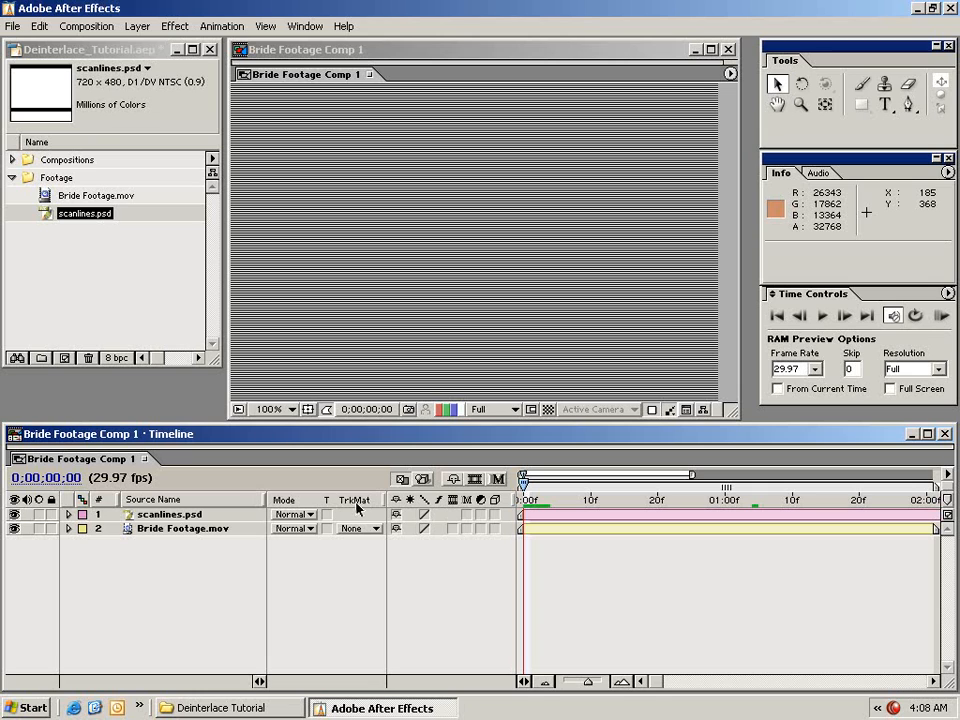
{"action": "left_click", "coordinate": [180, 530]}
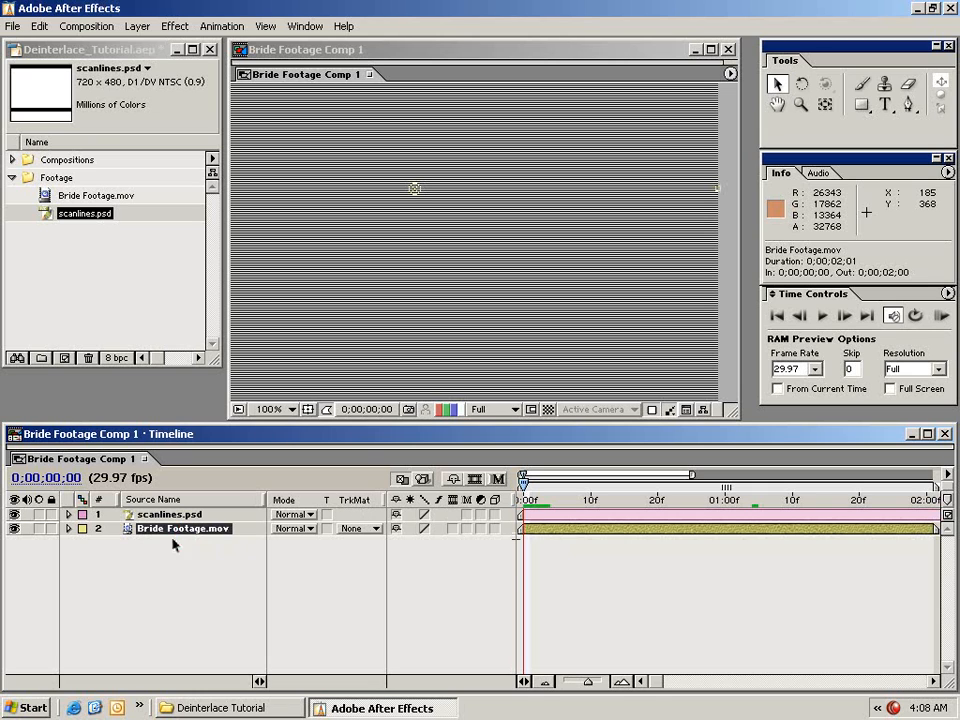
{"action": "left_click", "coordinate": [358, 529]}
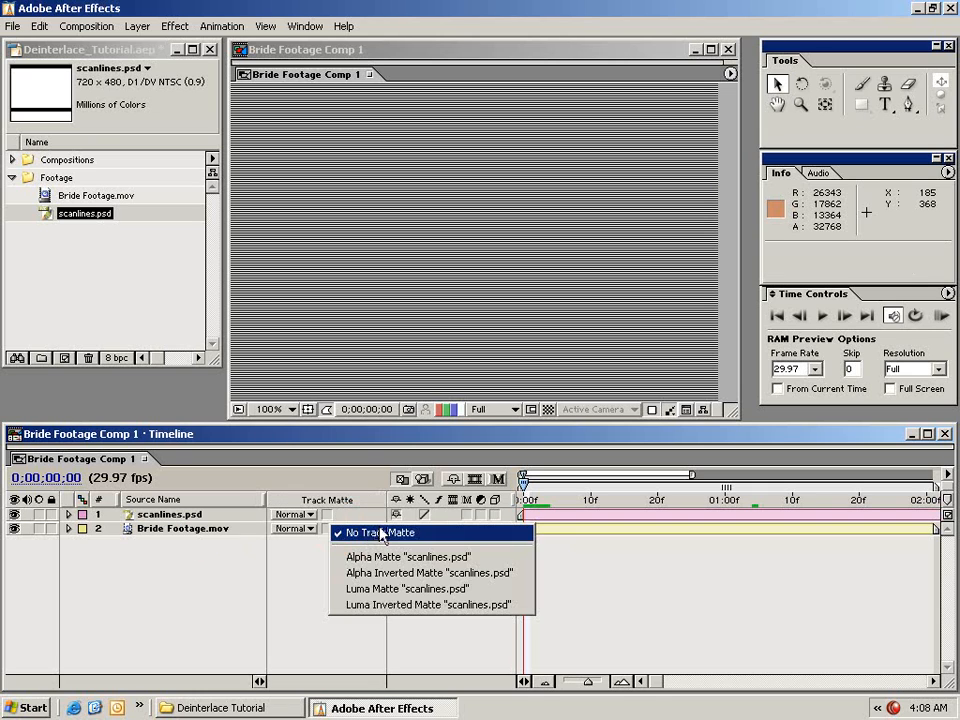
{"action": "left_click", "coordinate": [490, 592]}
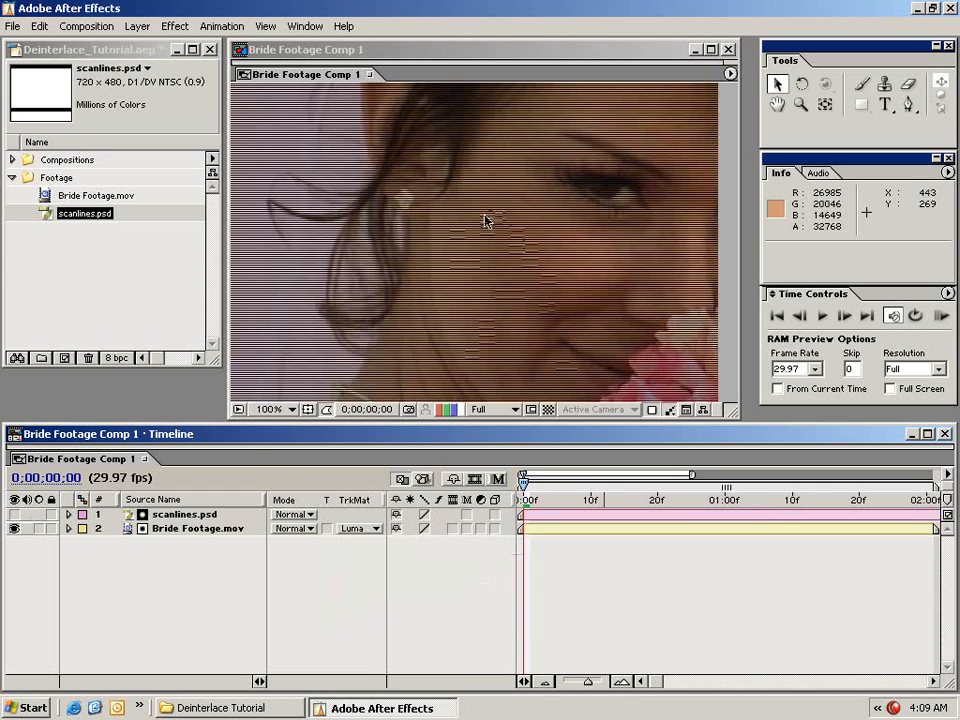
- Try Luma Inverted Matte "scanlines.psd" on the Bride Footage.mov layer and restore its Luma Matte
{"action": "left_click", "coordinate": [437, 126]}
{"action": "left_click_drag", "start_coordinate": [437, 126], "coordinate": [454, 354]}
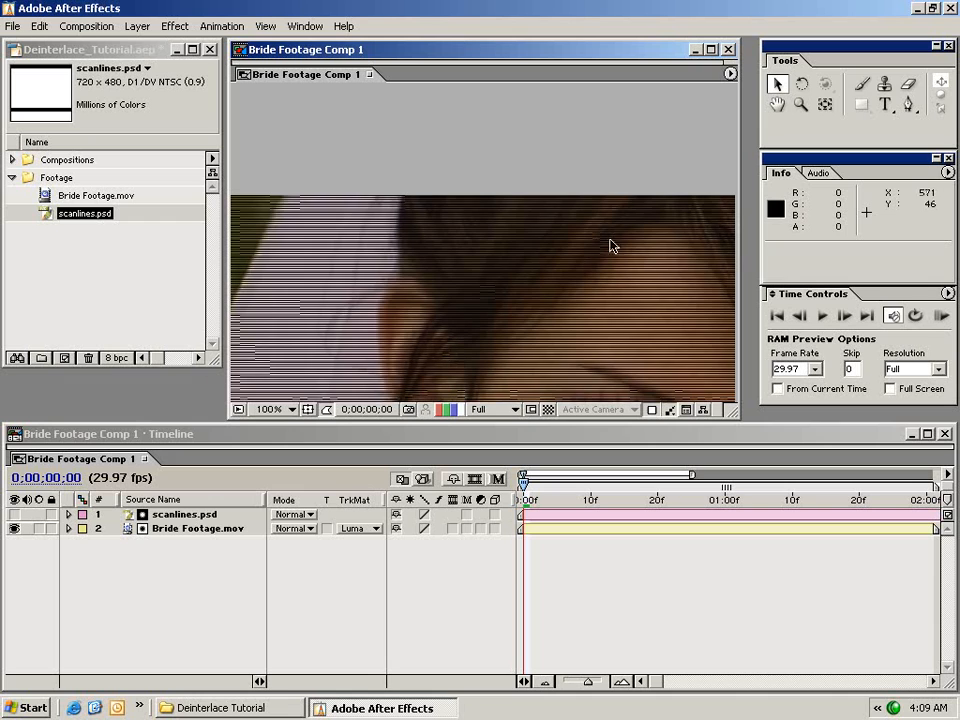
{"action": "left_click_drag", "start_coordinate": [545, 330], "coordinate": [430, 443]}
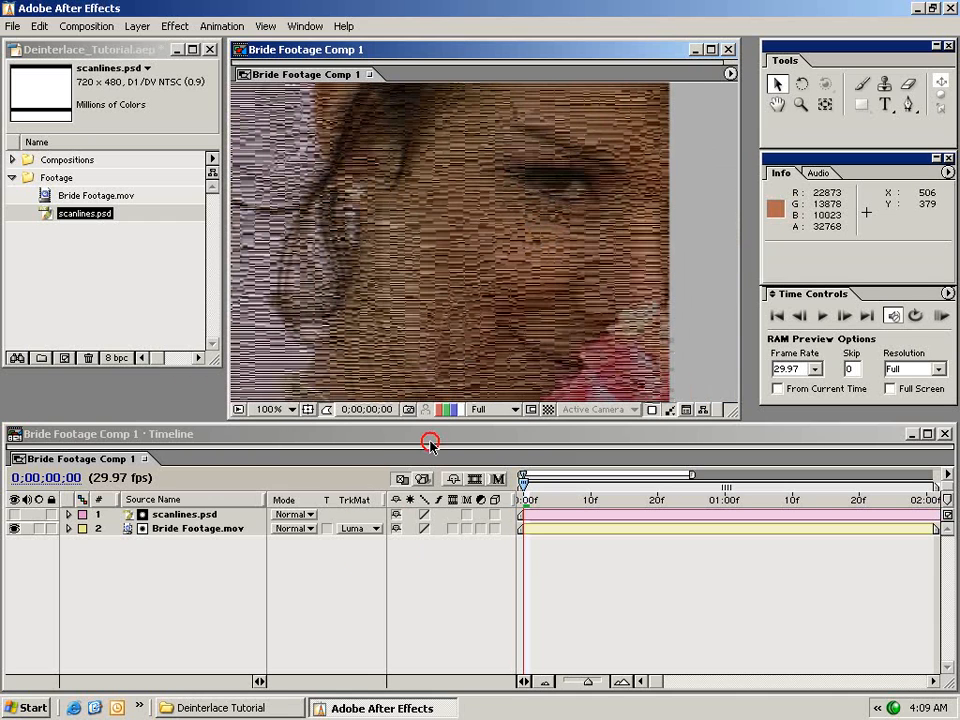
{"action": "left_click", "coordinate": [368, 533]}
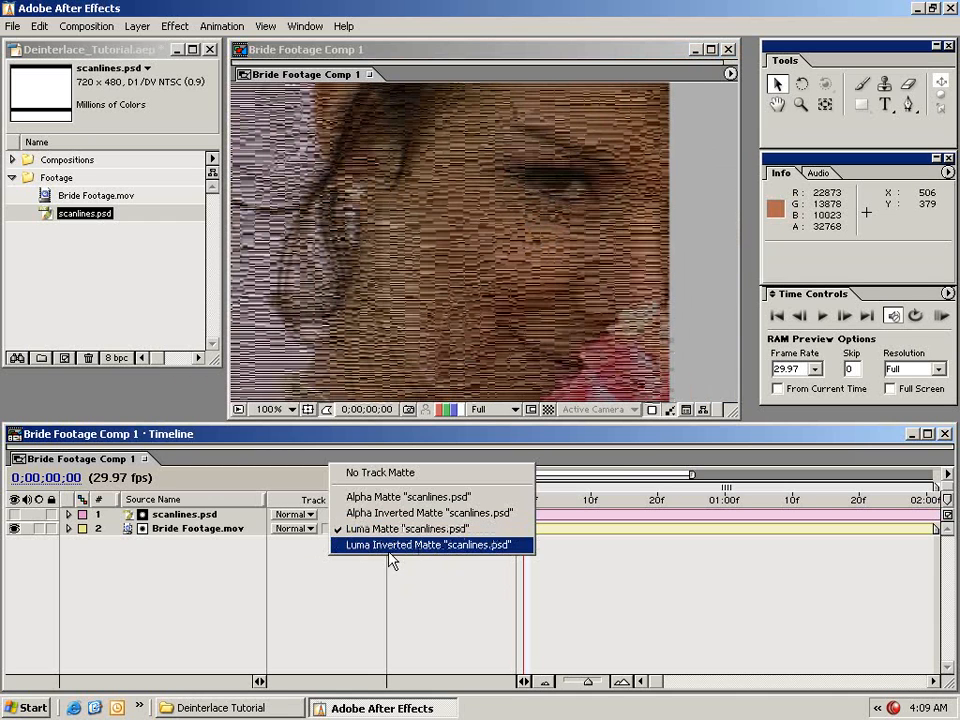
{"action": "left_click", "coordinate": [446, 545]}
{"action": "left_click_drag", "start_coordinate": [418, 214], "coordinate": [454, 364]}
{"action": "left_click", "coordinate": [360, 529]}
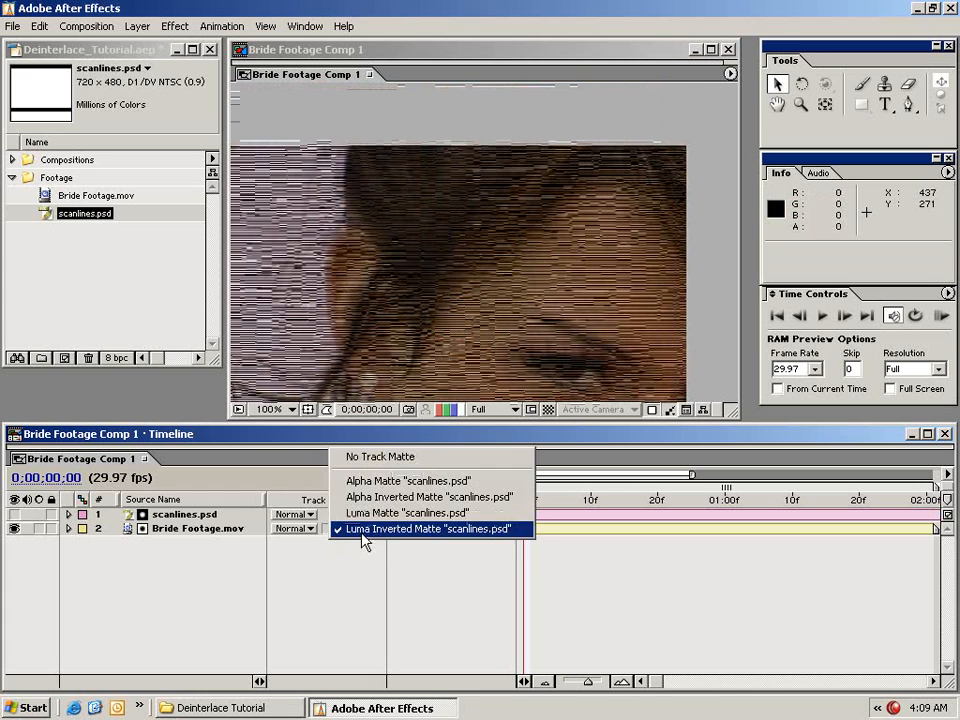
{"action": "left_click", "coordinate": [383, 517]}
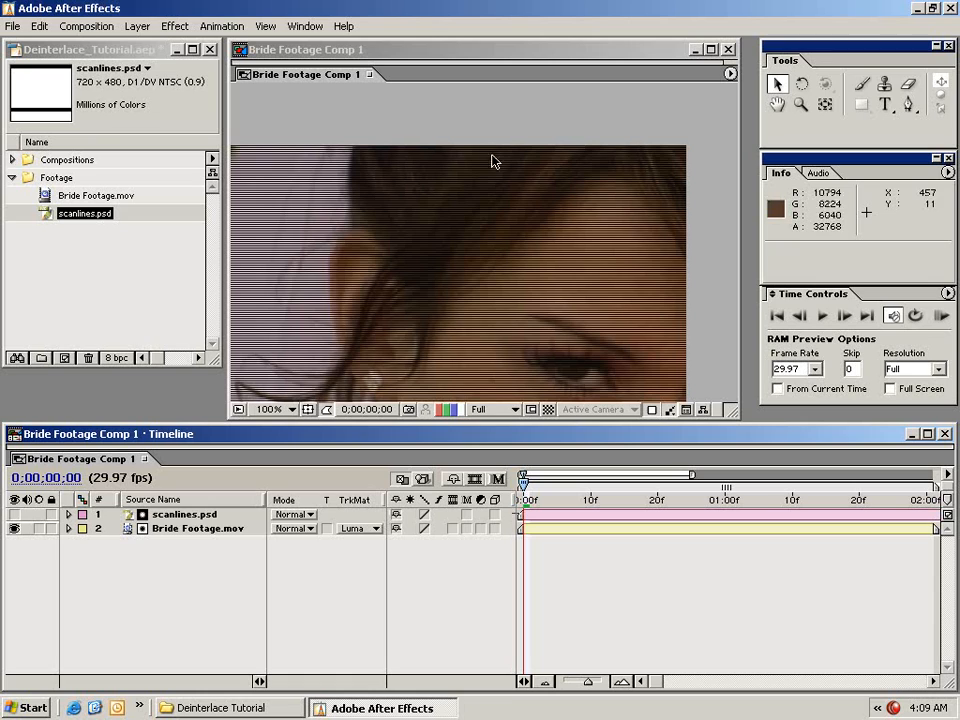
- Examine the matted footage with the transparency grid switched on, and switch the grid off again
{"action": "left_click_drag", "start_coordinate": [341, 342], "coordinate": [409, 170]}
{"action": "left_click_drag", "start_coordinate": [461, 305], "coordinate": [417, 278]}
{"action": "left_click_drag", "start_coordinate": [432, 212], "coordinate": [424, 272]}
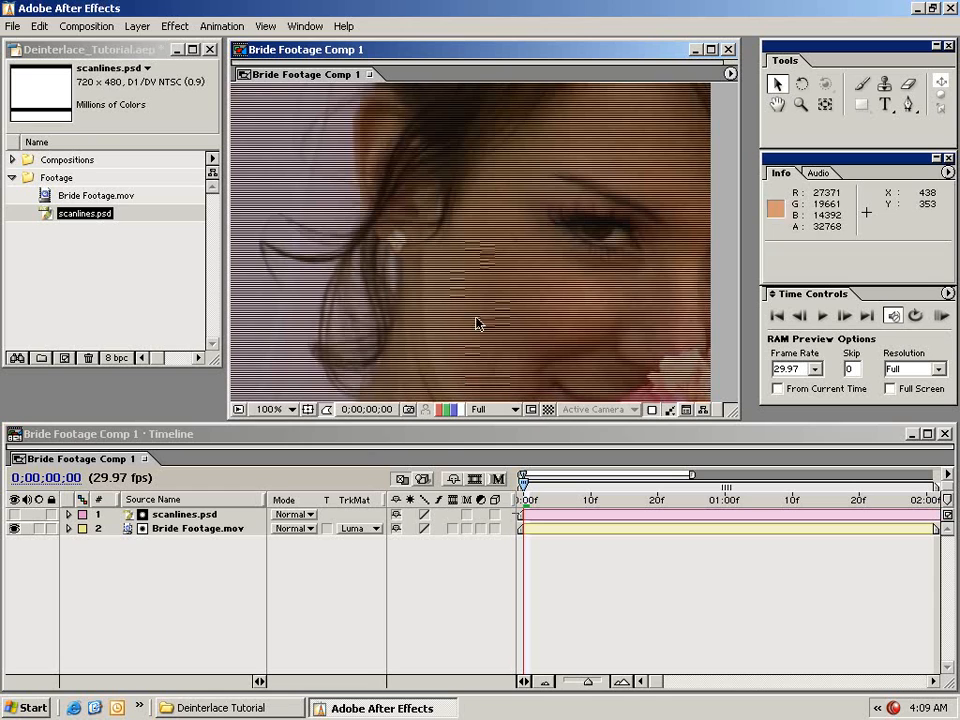
{"action": "left_click", "coordinate": [548, 409]}
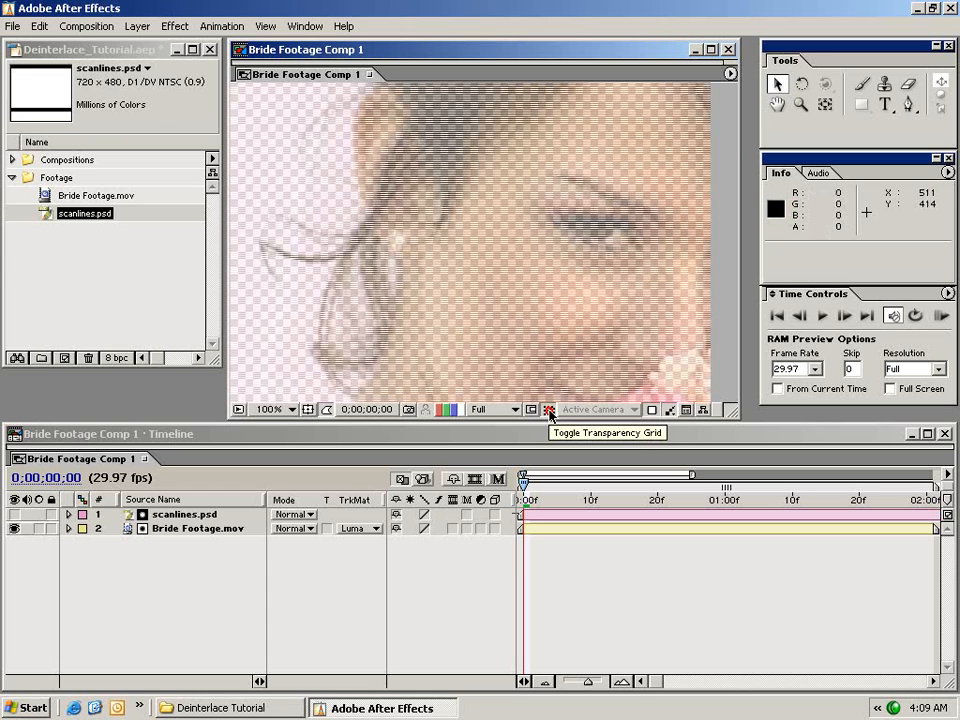
{"action": "left_click", "coordinate": [548, 409]}
{"action": "left_click_drag", "start_coordinate": [526, 323], "coordinate": [533, 300]}
{"action": "left_click", "coordinate": [556, 514]}
{"action": "left_click", "coordinate": [555, 529]}
{"action": "left_click", "coordinate": [555, 515]}
{"action": "left_click", "coordinate": [555, 529]}
{"action": "left_click", "coordinate": [554, 549]}
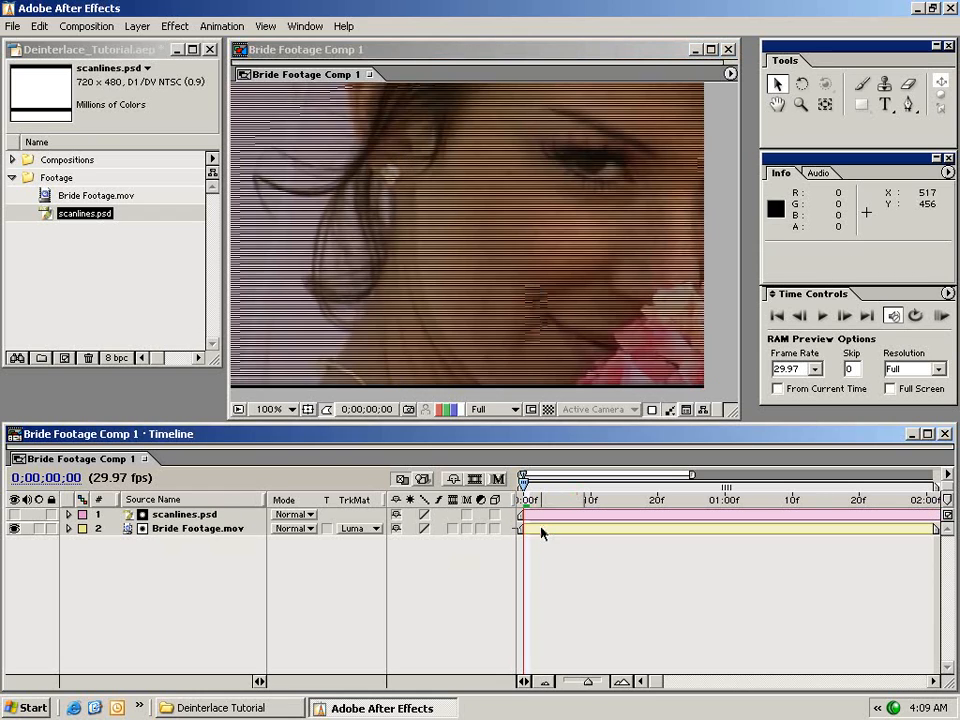
- Pre-compose the scanlines.psd and Bride Footage.mov layers into a composition named "Deinterlace Comp", moving all attributes into it
{"action": "left_click", "coordinate": [541, 529]}
{"action": "left_click", "coordinate": [550, 516], "text": "shift"}
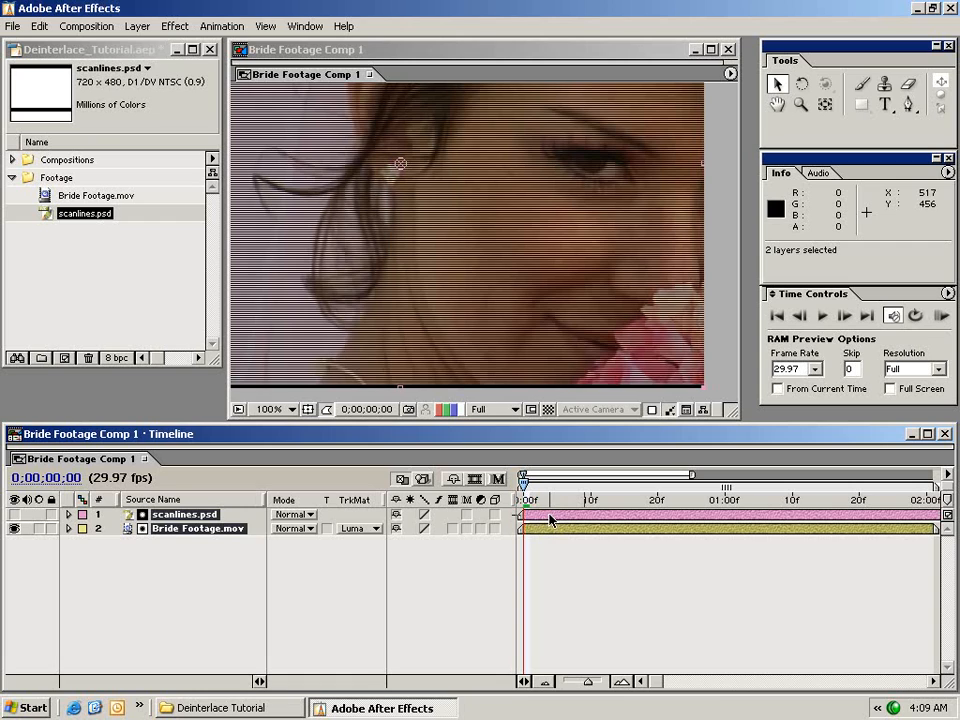
{"action": "left_click", "coordinate": [138, 27]}
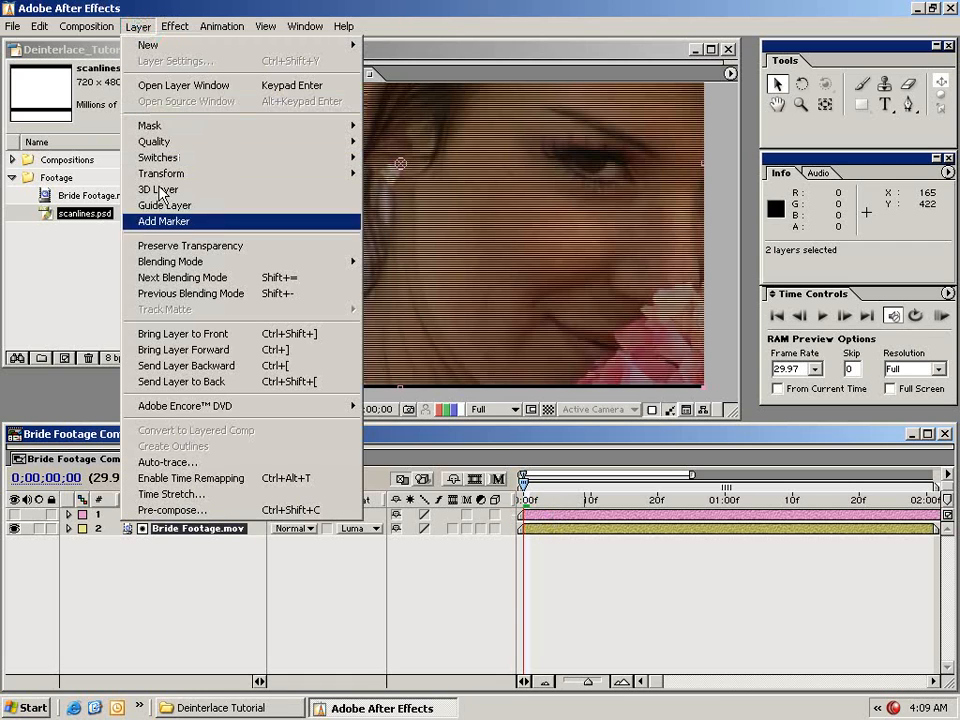
{"action": "left_click", "coordinate": [192, 510]}
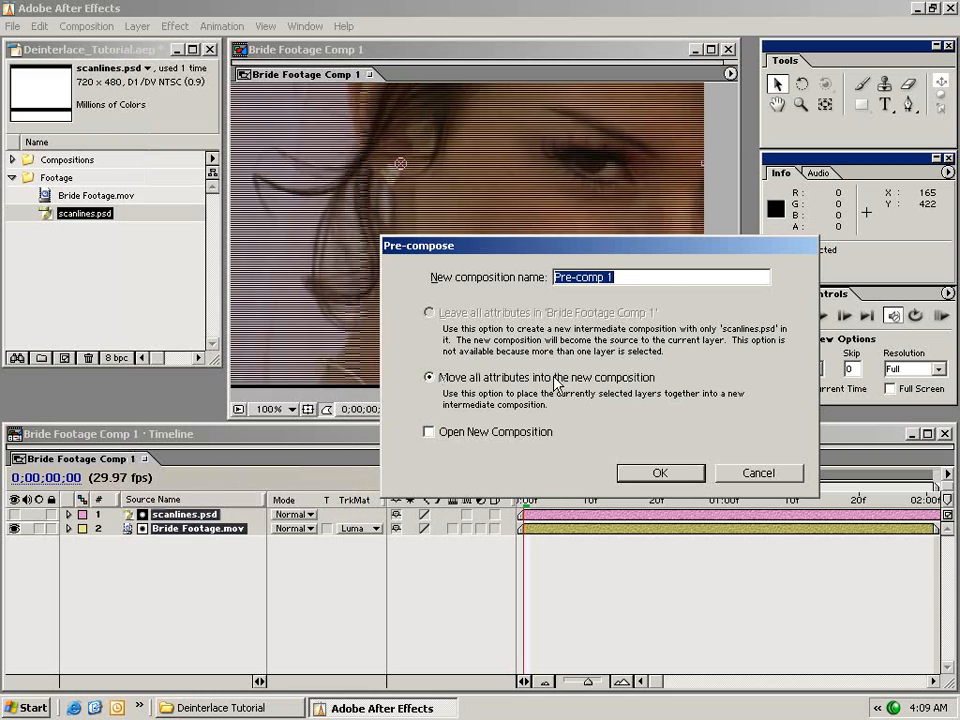
{"action": "left_click_drag", "start_coordinate": [640, 278], "coordinate": [459, 276]}
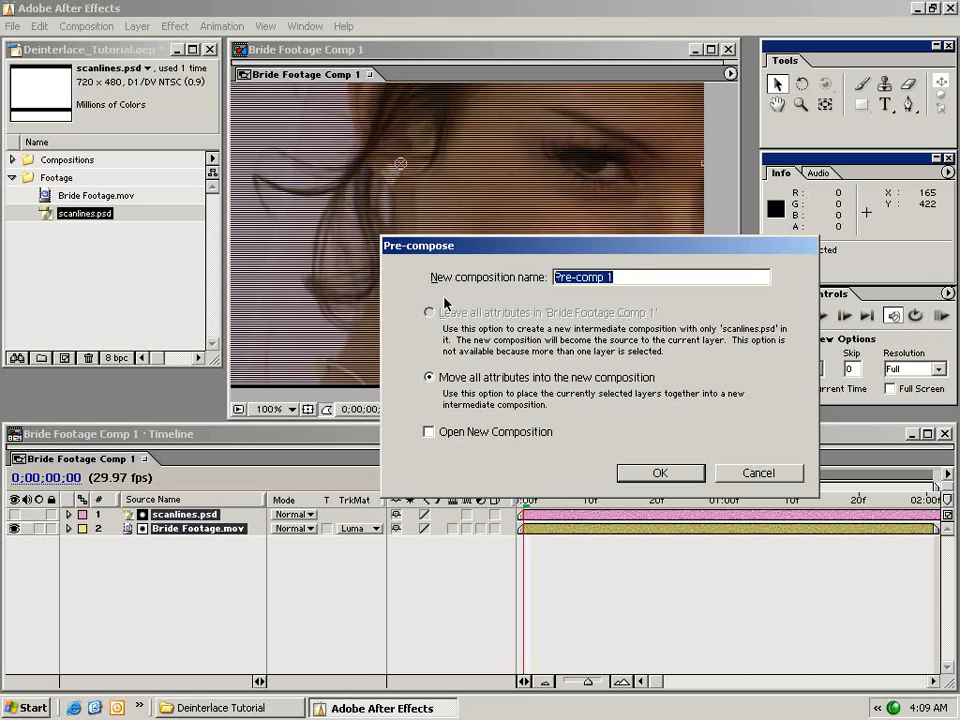
{"action": "type", "text": "Deinterla"}
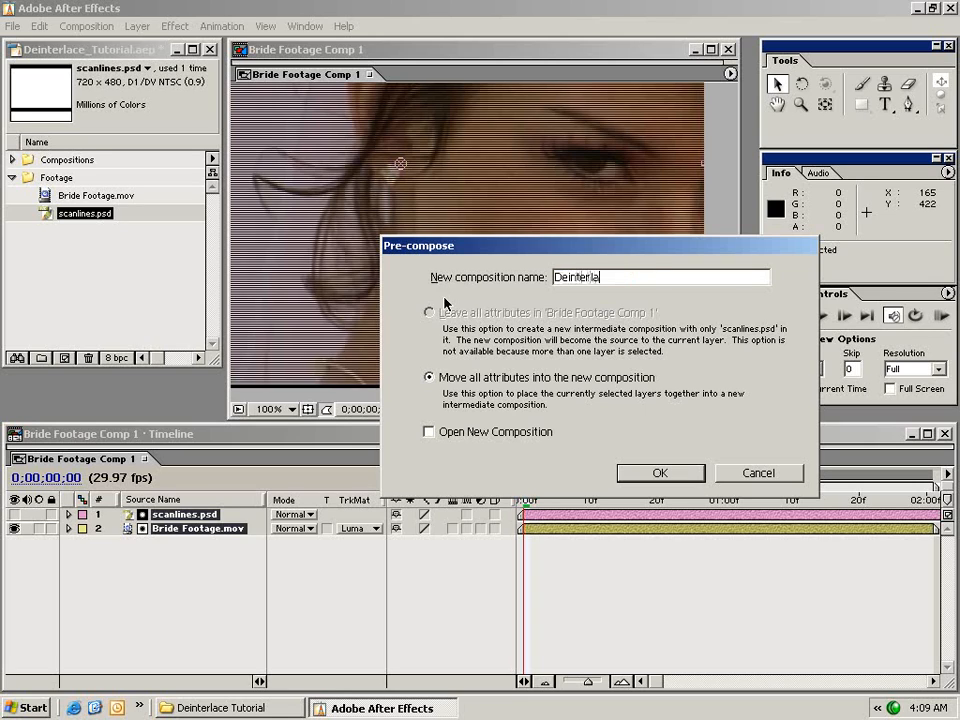
{"action": "type", "text": "ce Comp"}
{"action": "left_click", "coordinate": [681, 475]}
- Duplicate the Deinterlace Comp layer in Bride Footage Comp 1
{"action": "left_click_drag", "start_coordinate": [532, 487], "coordinate": [518, 510]}
{"action": "left_click", "coordinate": [542, 515]}
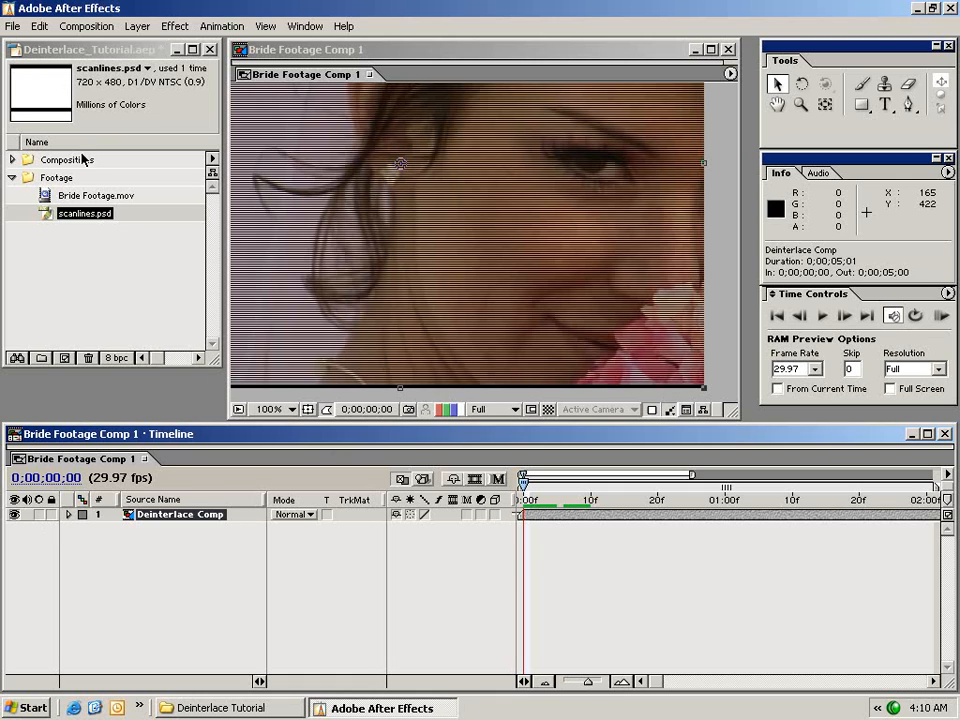
{"action": "left_click", "coordinate": [40, 26]}
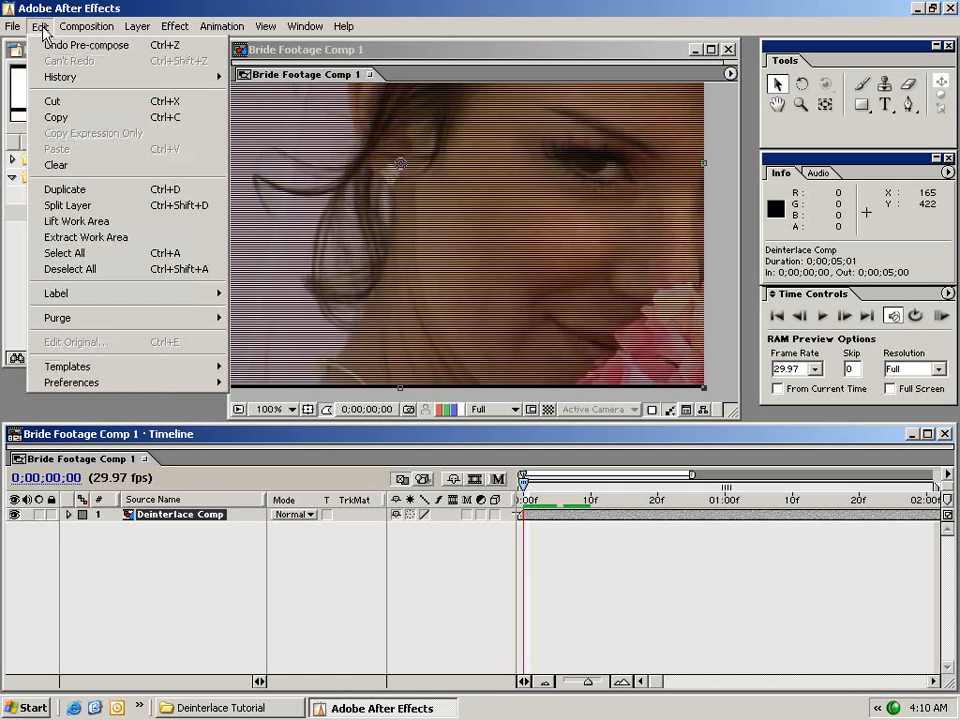
{"action": "left_click", "coordinate": [120, 193]}
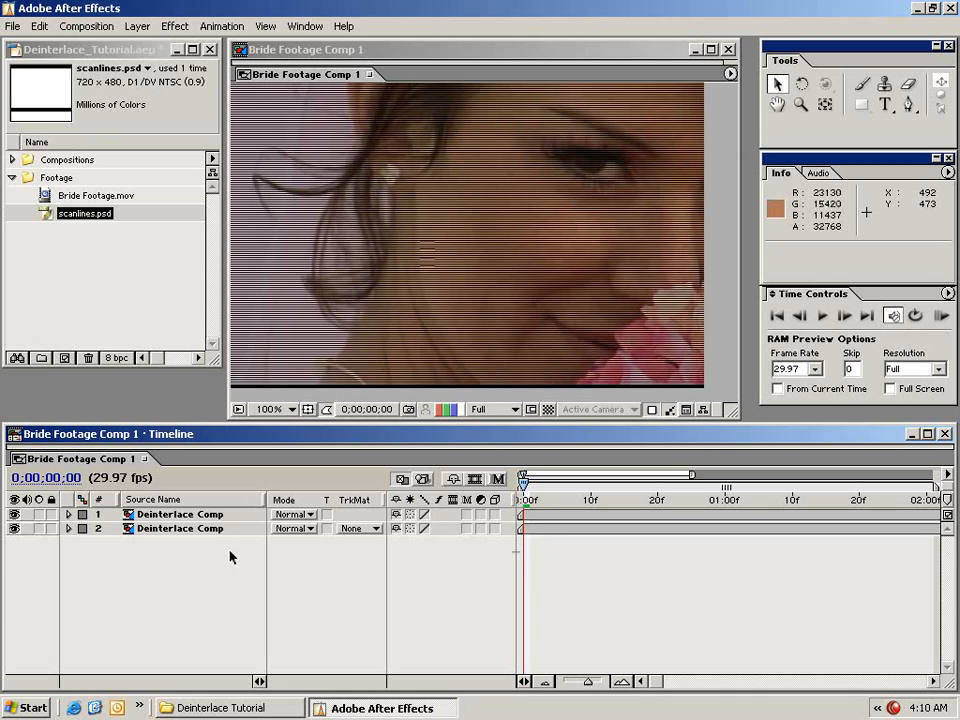
- Apply the Directional Blur effect to the lower Deinterlace Comp layer
{"action": "left_click", "coordinate": [168, 530]}
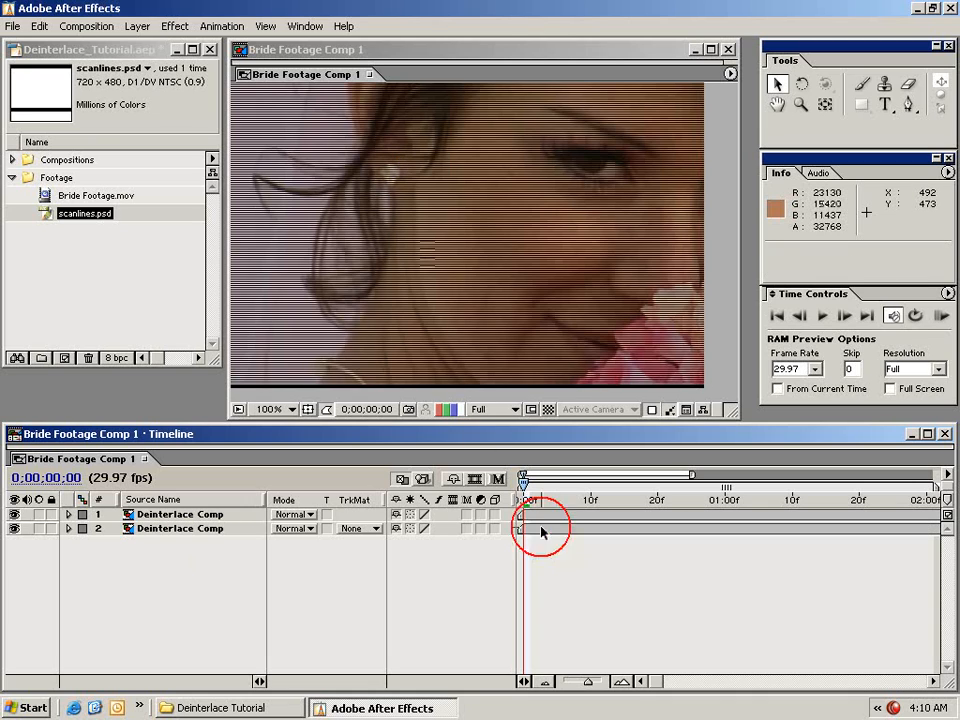
{"action": "left_click", "coordinate": [175, 26]}
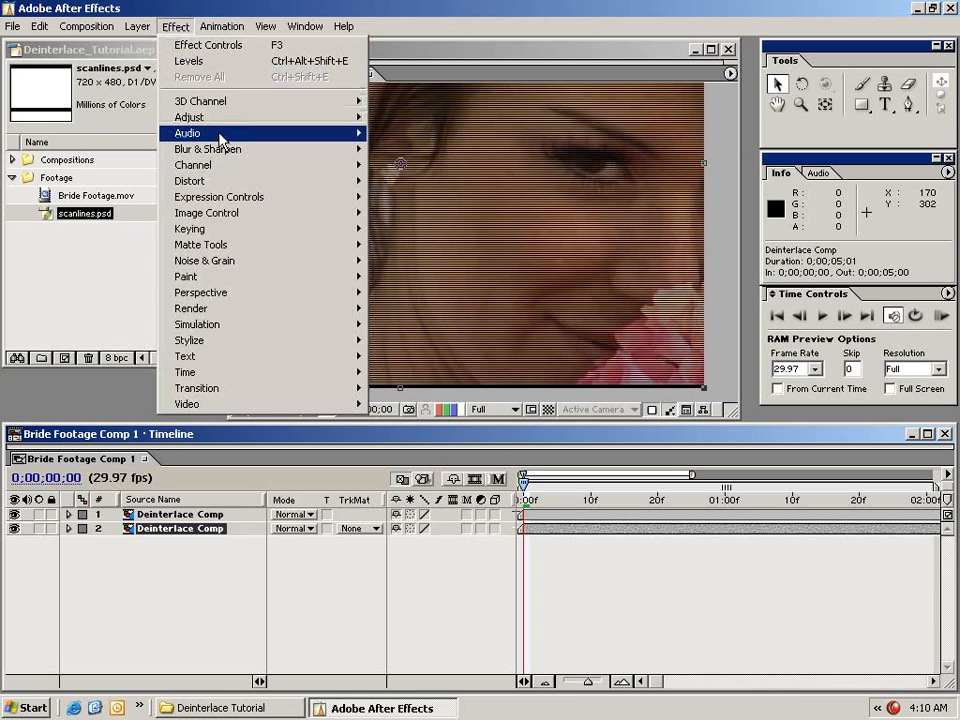
{"action": "mouse_move", "coordinate": [221, 152]}
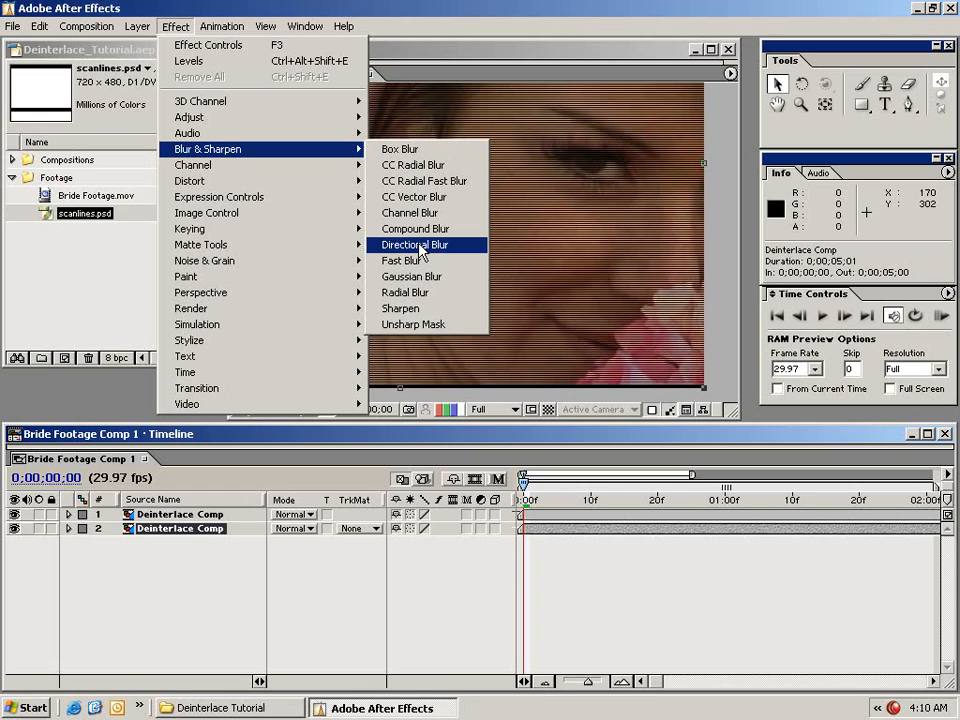
{"action": "left_click", "coordinate": [480, 256]}
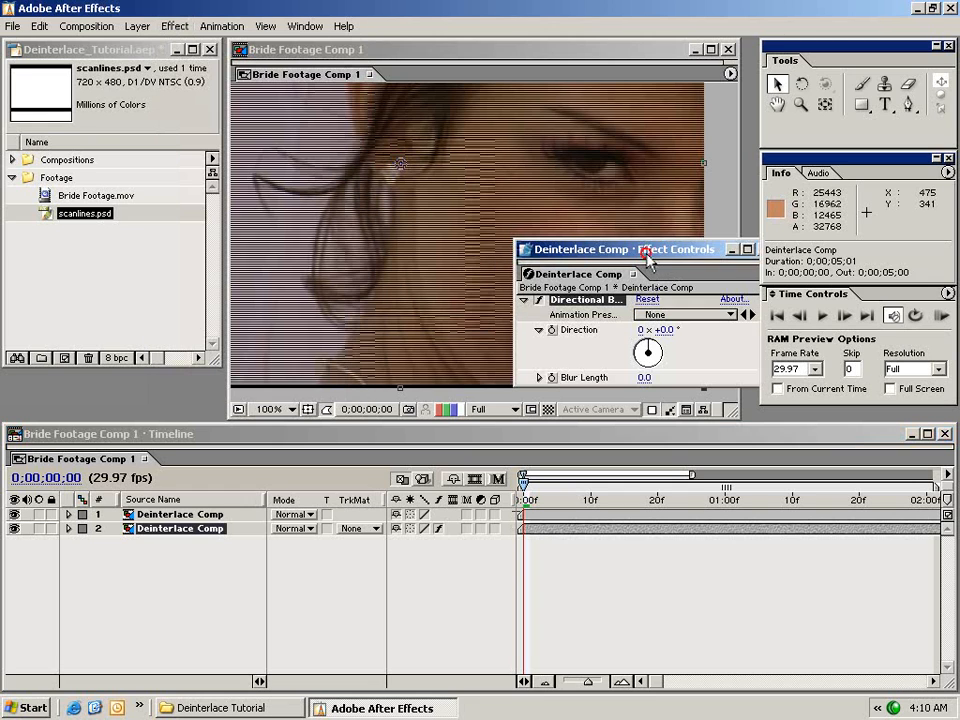
- Set the Directional Blur's Blur Length to 1.0 and show the composition over the transparency grid
{"action": "left_click_drag", "start_coordinate": [647, 258], "coordinate": [551, 256]}
{"action": "left_click_drag", "start_coordinate": [588, 524], "coordinate": [588, 524]}
{"action": "left_click_drag", "start_coordinate": [570, 246], "coordinate": [851, 418]}
{"action": "left_click", "coordinate": [826, 550]}
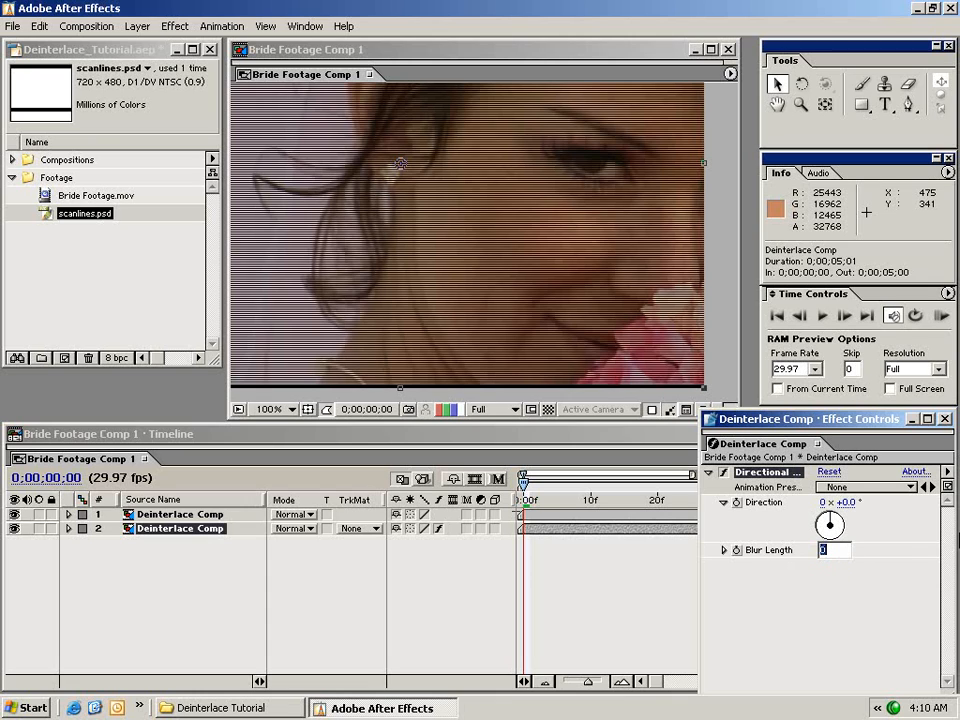
{"action": "type", "text": "1"}
{"action": "key", "text": "Return"}
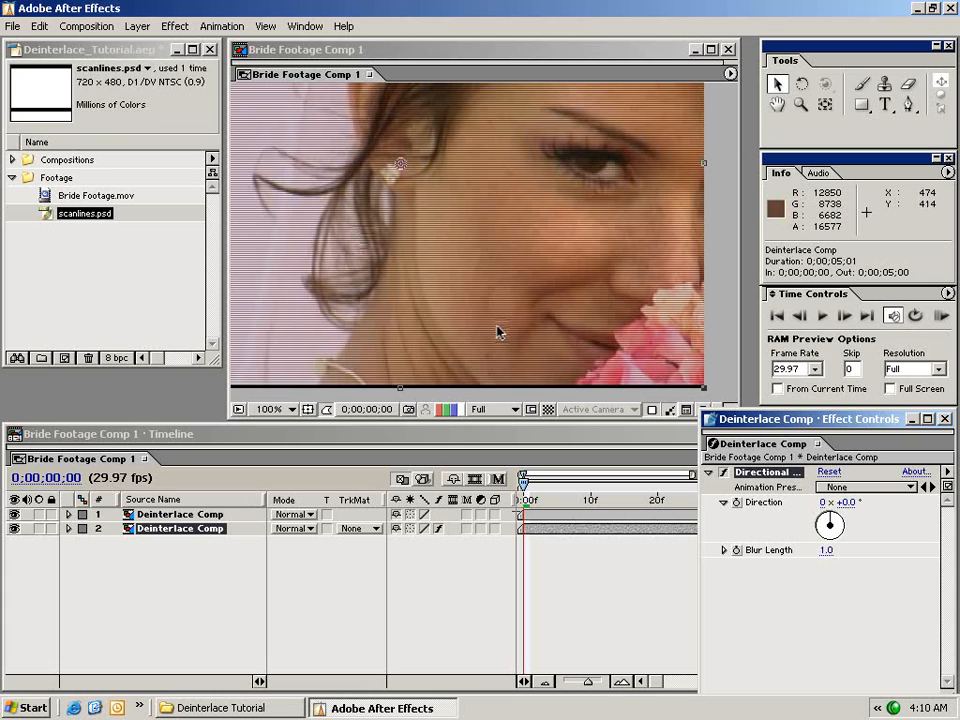
{"action": "left_click", "coordinate": [549, 410]}
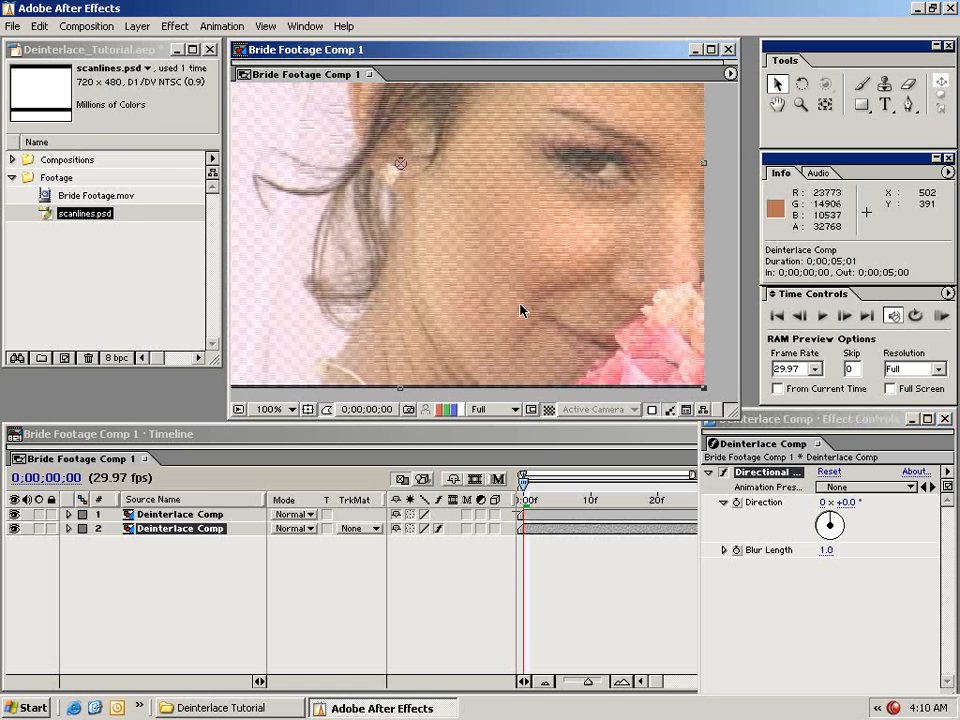
- Turn off the transparency grid and apply the Levels effect to the lower, blurred Deinterlace Comp layer
{"action": "left_click", "coordinate": [549, 410]}
{"action": "left_click_drag", "start_coordinate": [763, 443], "coordinate": [783, 272]}
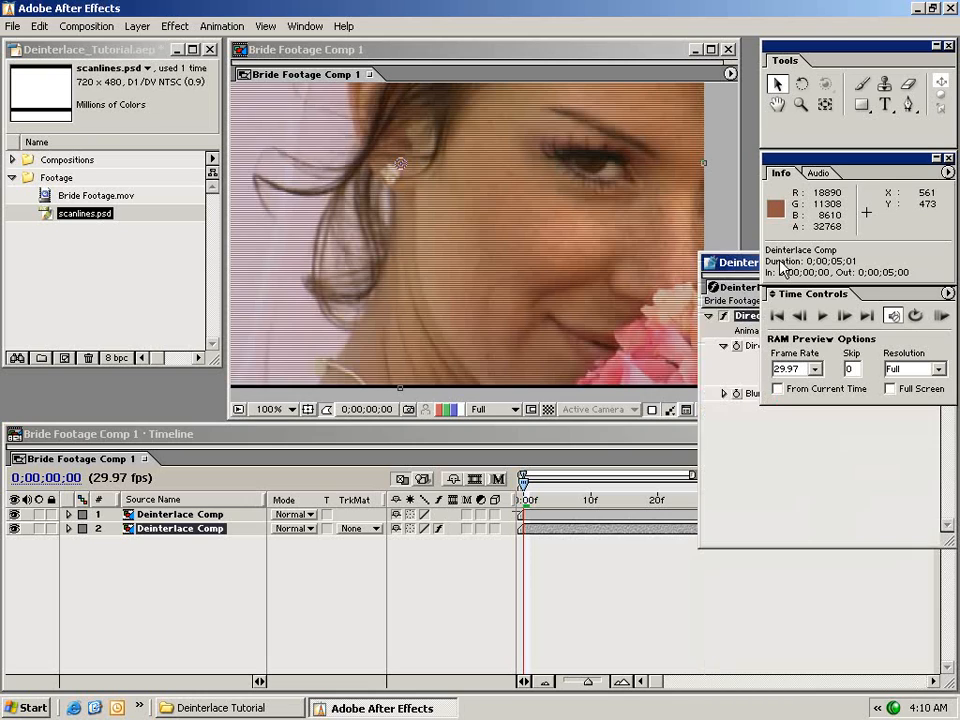
{"action": "left_click", "coordinate": [203, 540]}
{"action": "left_click", "coordinate": [546, 531]}
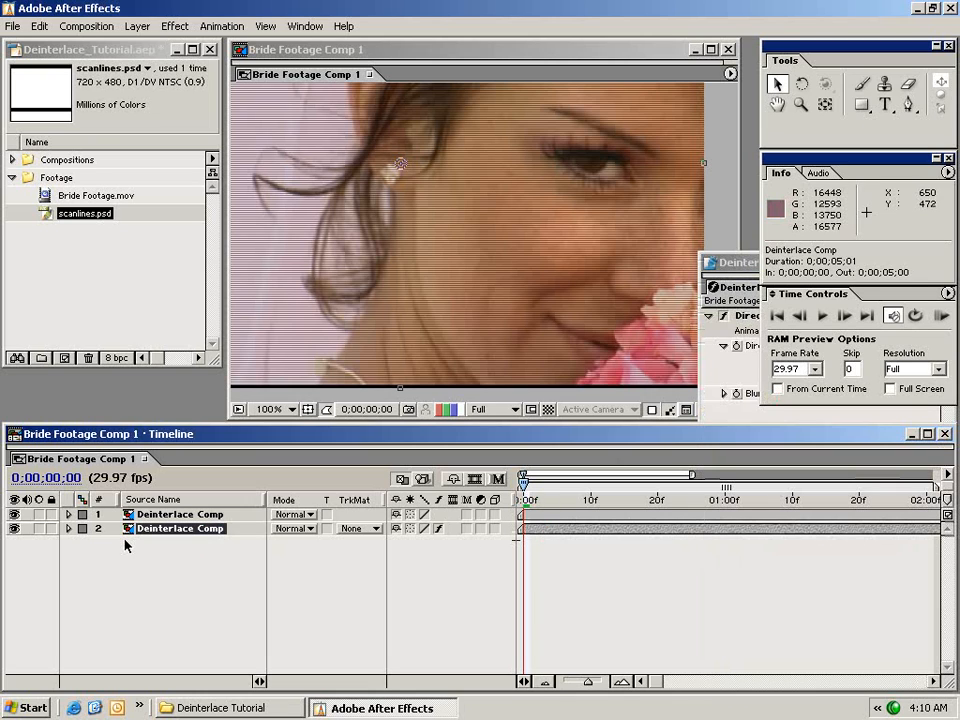
{"action": "left_click", "coordinate": [176, 24]}
{"action": "mouse_move", "coordinate": [165, 117]}
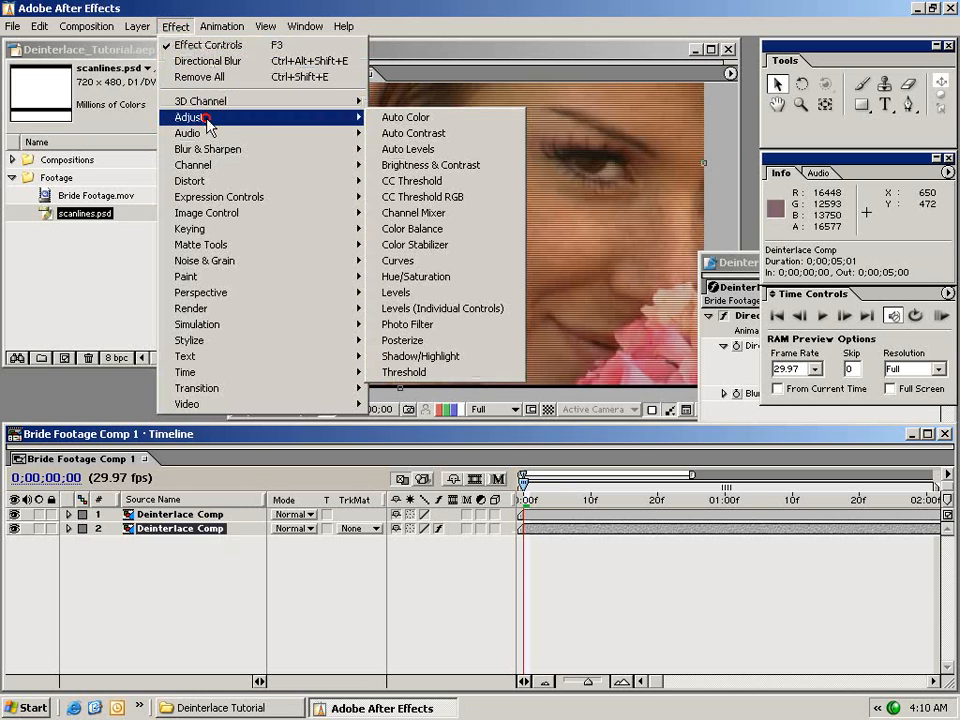
{"action": "left_click", "coordinate": [416, 292]}
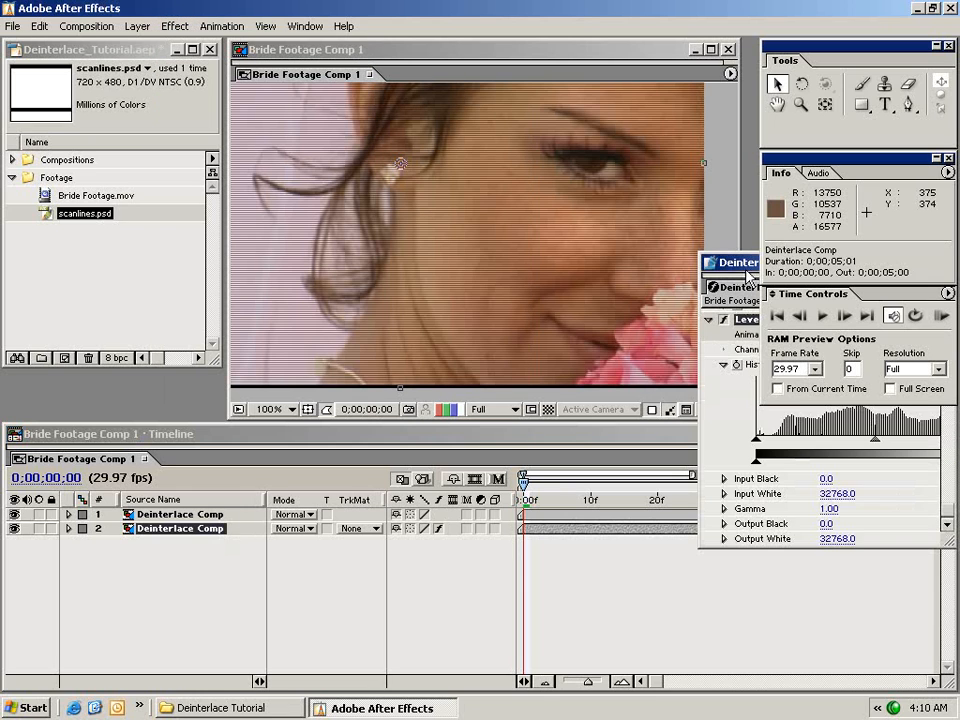
- Switch Levels to the Alpha channel and lower Alpha Input White to 8481.0
{"action": "left_click_drag", "start_coordinate": [735, 262], "coordinate": [332, 345]}
{"action": "left_click", "coordinate": [446, 433]}
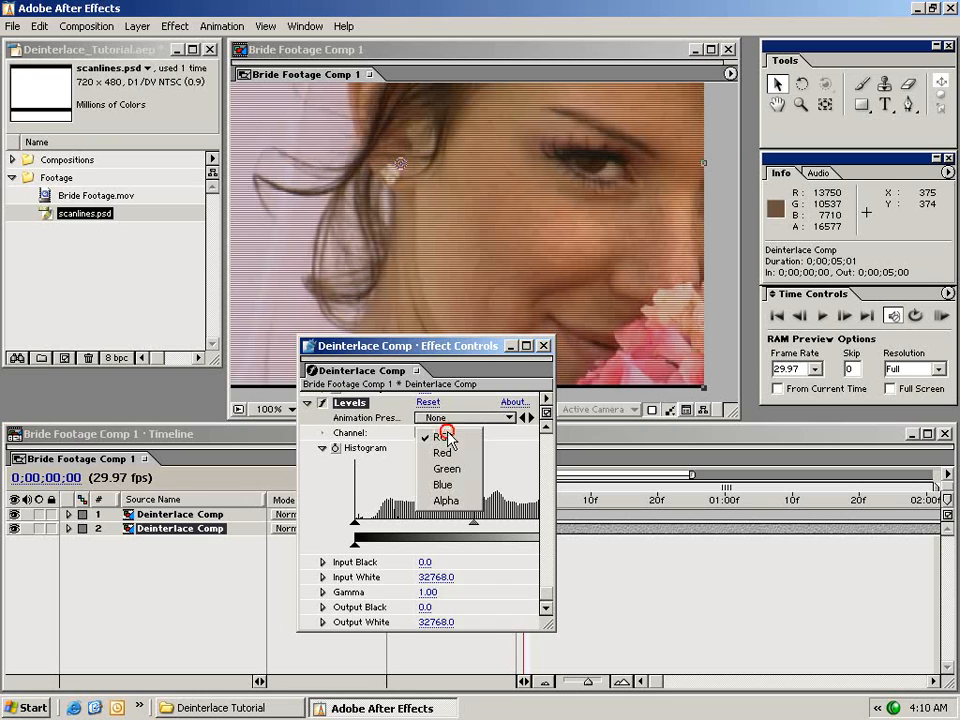
{"action": "left_click", "coordinate": [446, 501]}
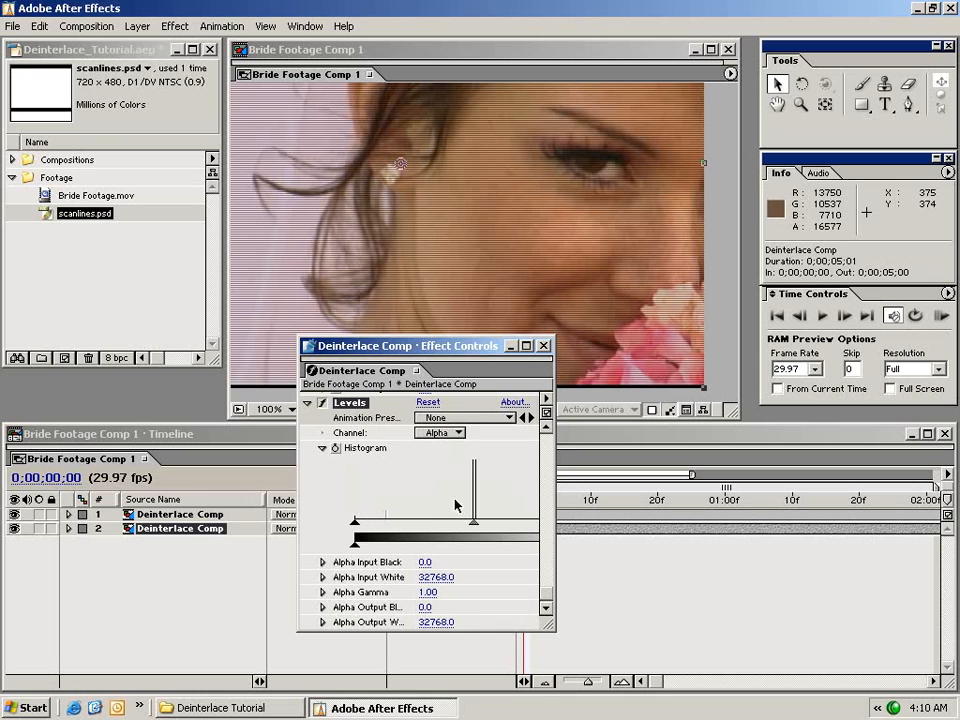
{"action": "left_click_drag", "start_coordinate": [545, 614], "coordinate": [686, 618]}
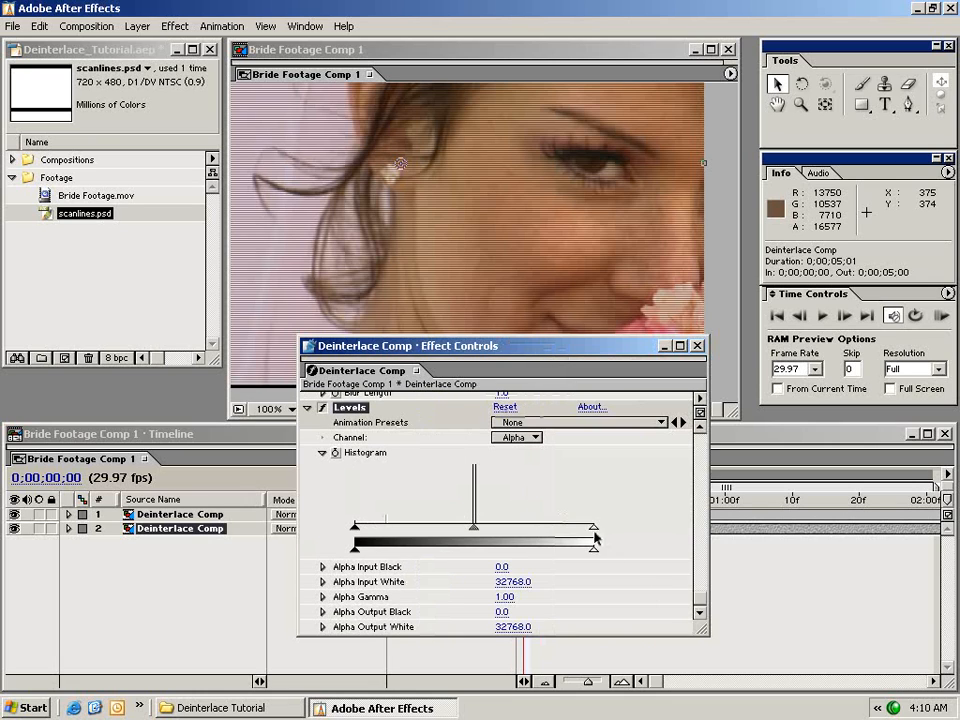
{"action": "left_click_drag", "start_coordinate": [593, 530], "coordinate": [417, 532]}
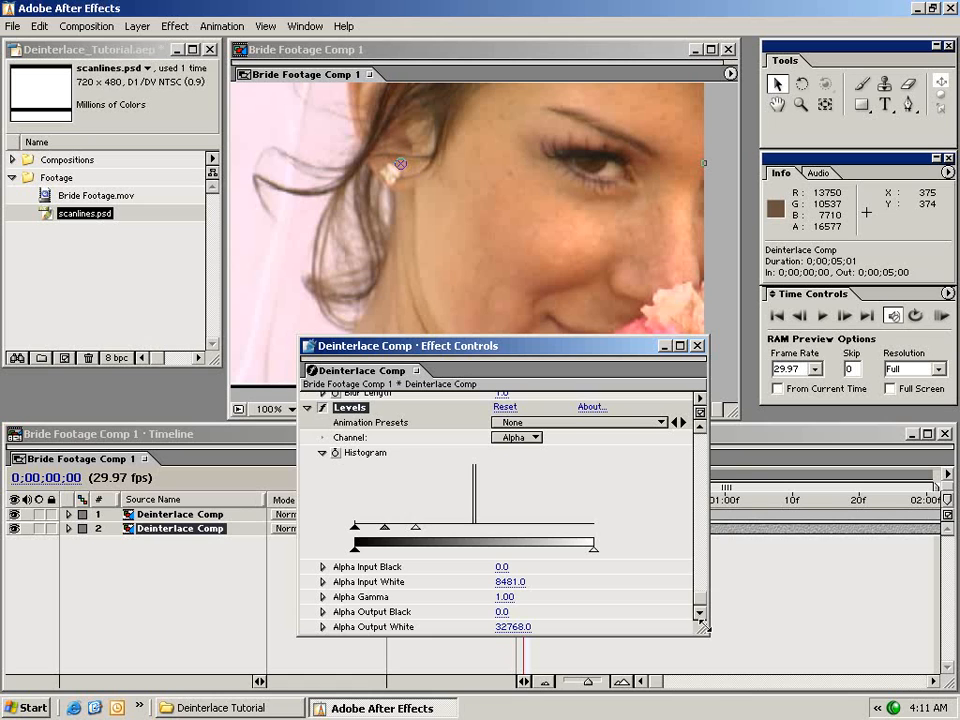
{"action": "left_click_drag", "start_coordinate": [675, 616], "coordinate": [549, 521]}
{"action": "left_click_drag", "start_coordinate": [437, 347], "coordinate": [680, 557]}
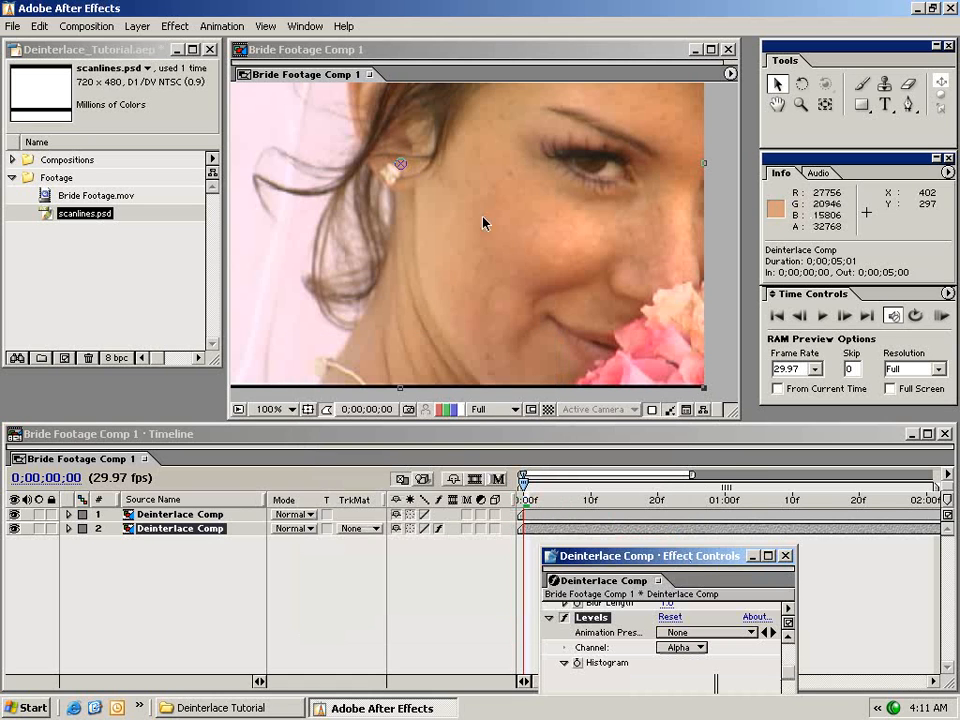
- Examine the bride's face, hair and eye in the composition at up to 200% magnification for remaining interlace lines
{"action": "left_click_drag", "start_coordinate": [393, 149], "coordinate": [468, 239]}
{"action": "left_click_drag", "start_coordinate": [542, 178], "coordinate": [458, 141]}
{"action": "left_click_drag", "start_coordinate": [472, 305], "coordinate": [506, 300]}
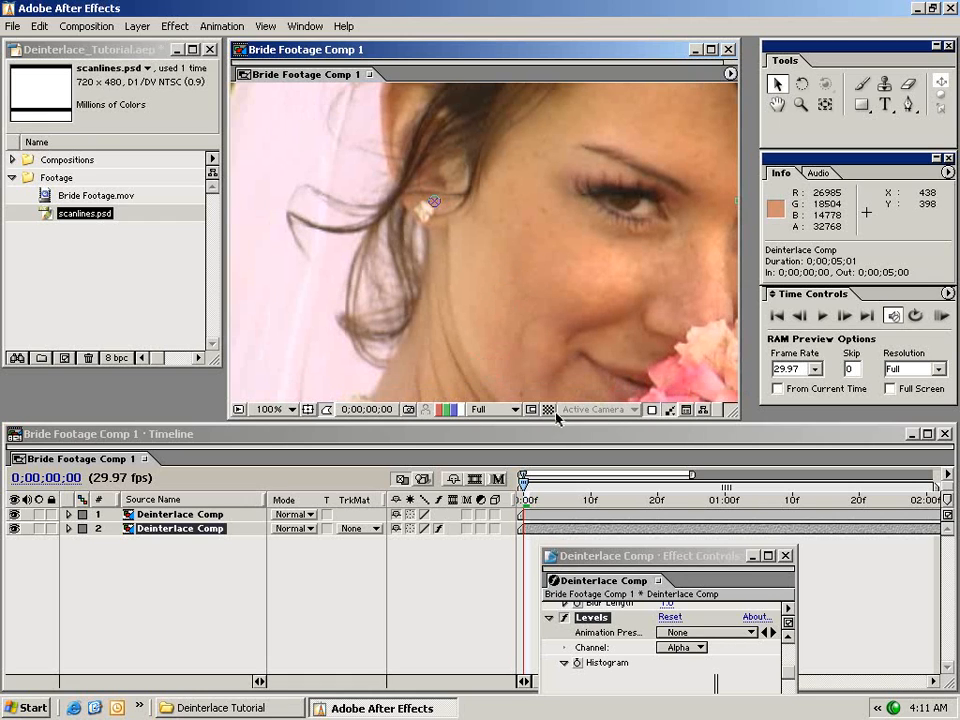
{"action": "left_click_drag", "start_coordinate": [574, 332], "coordinate": [551, 294]}
{"action": "left_click_drag", "start_coordinate": [577, 222], "coordinate": [542, 244]}
{"action": "left_click_drag", "start_coordinate": [581, 299], "coordinate": [559, 305]}
{"action": "scroll", "coordinate": [469, 290], "scroll_direction": "up", "scroll_amount": 1}
{"action": "left_click_drag", "start_coordinate": [706, 290], "coordinate": [379, 281]}
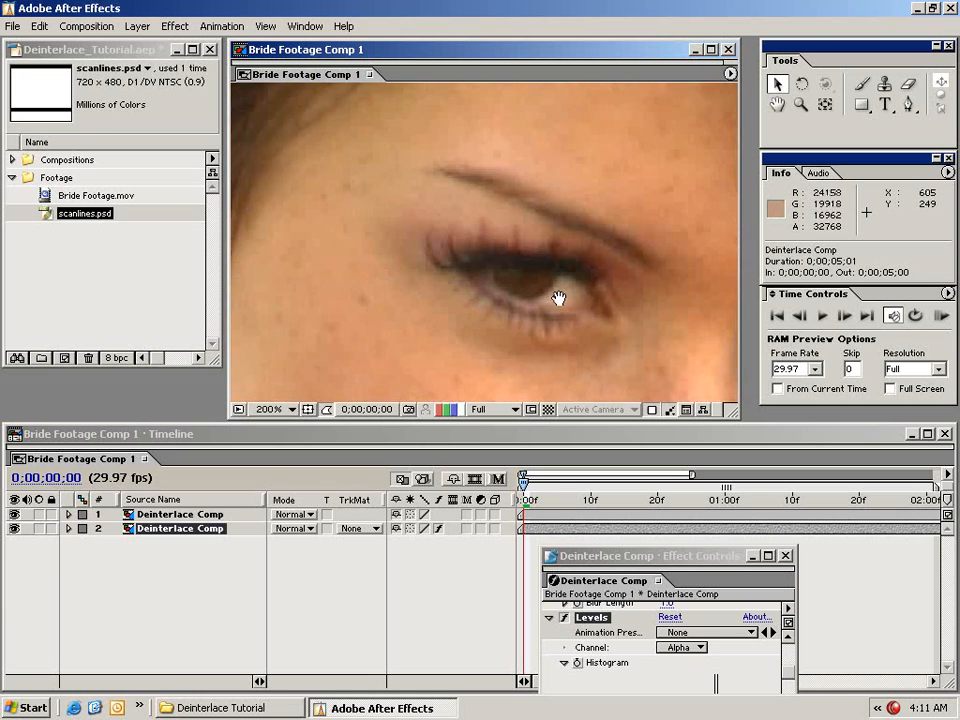
{"action": "left_click_drag", "start_coordinate": [559, 297], "coordinate": [510, 221]}
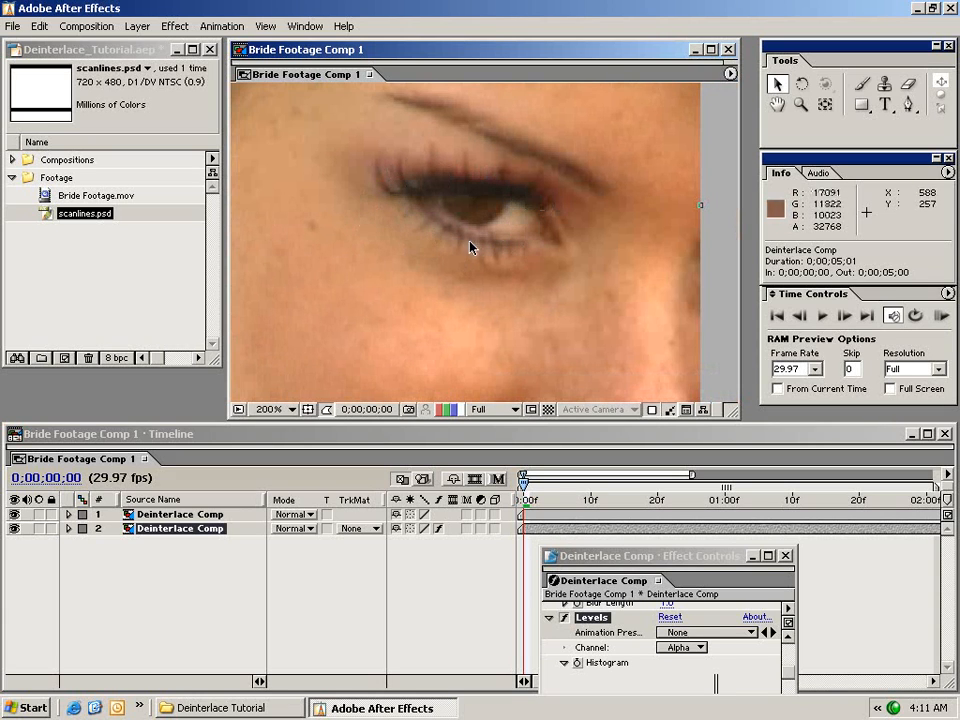
{"action": "scroll", "coordinate": [405, 242], "scroll_direction": "down", "scroll_amount": 1}
- Scrub between the composition's start and 0;00;01;09 to check the deinterlaced motion, stopping at 0;00;00;13
{"action": "left_click", "coordinate": [523, 500]}
{"action": "left_click_drag", "start_coordinate": [523, 500], "coordinate": [786, 500]}
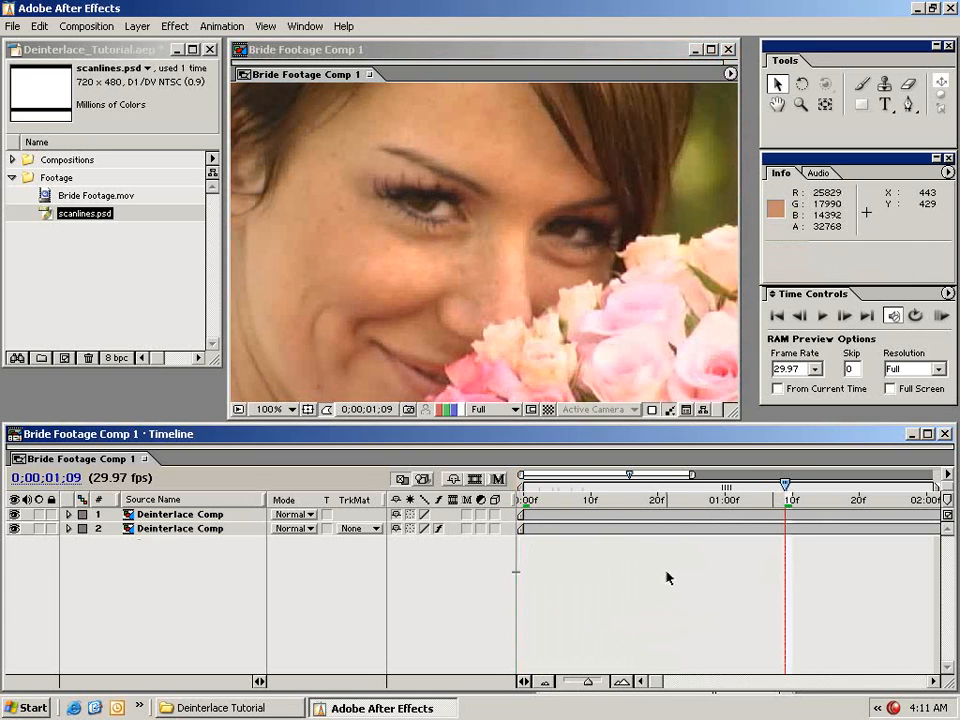
{"action": "left_click", "coordinate": [705, 500]}
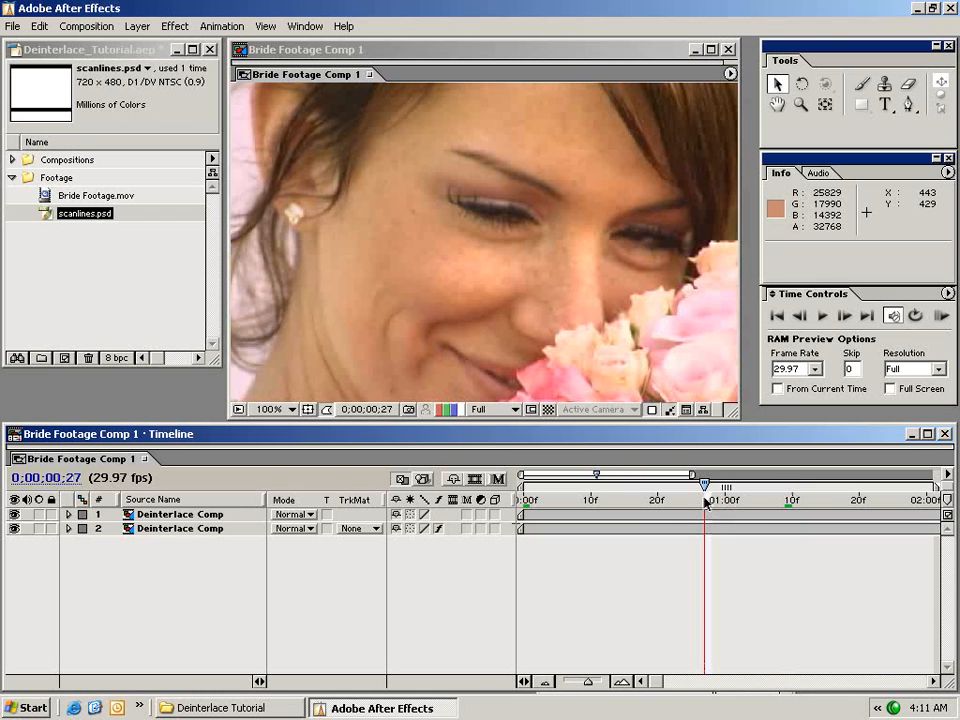
{"action": "left_click_drag", "start_coordinate": [705, 500], "coordinate": [613, 500]}
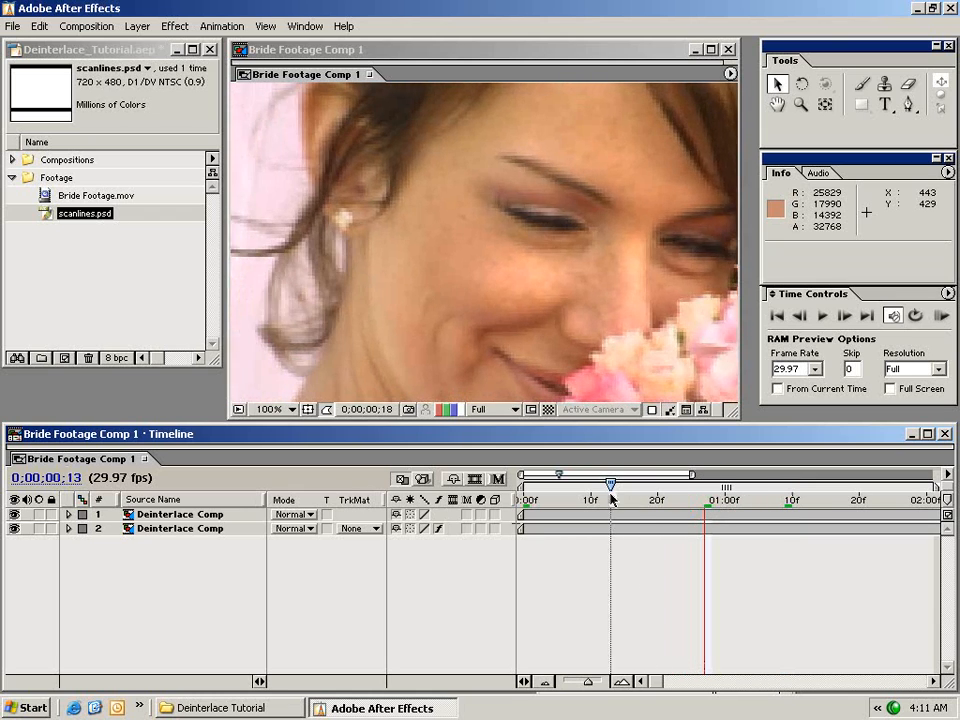
{"action": "left_click_drag", "start_coordinate": [622, 311], "coordinate": [568, 305]}
- Render a RAM preview of Bride Footage Comp 1 and scrub through the cached frames to review the footage
{"action": "left_click", "coordinate": [941, 315]}
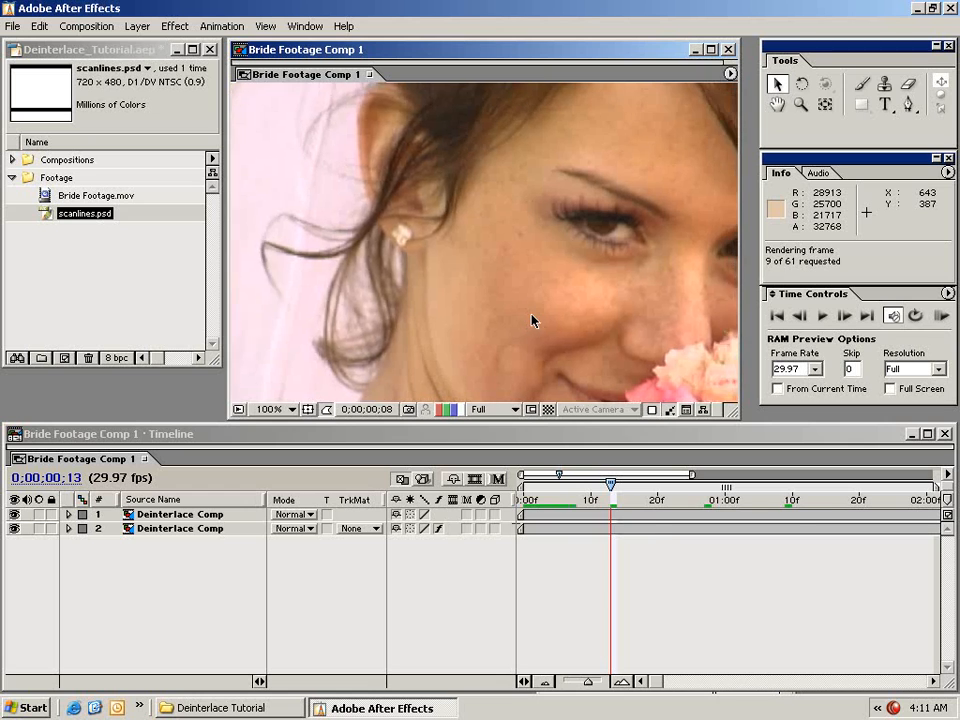
{"action": "left_click", "coordinate": [653, 528]}
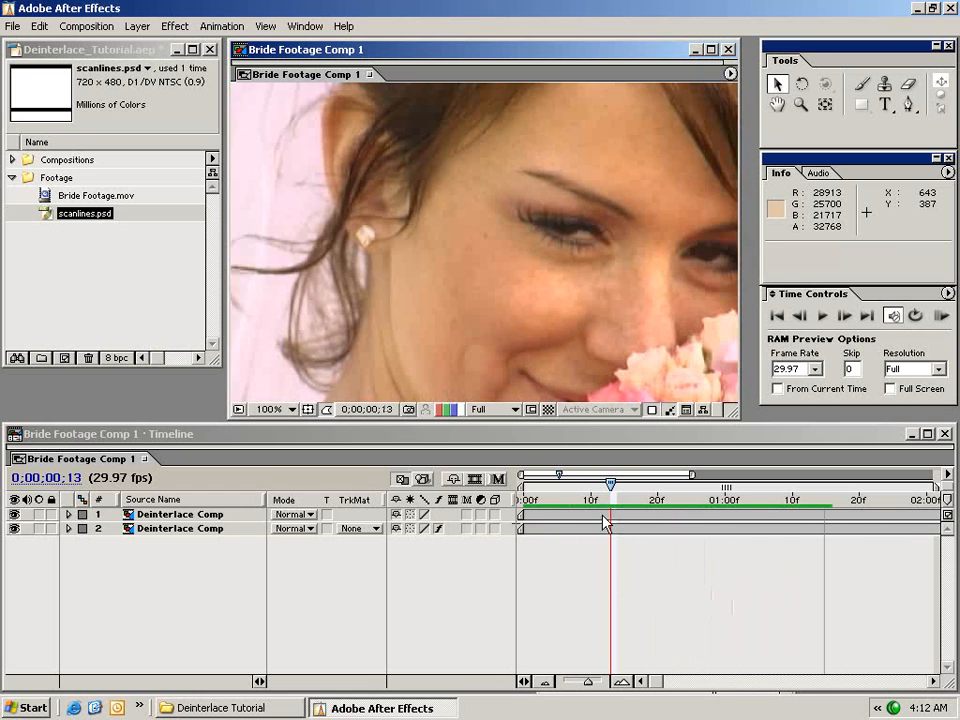
{"action": "left_click", "coordinate": [529, 498]}
{"action": "left_click_drag", "start_coordinate": [533, 505], "coordinate": [807, 510]}
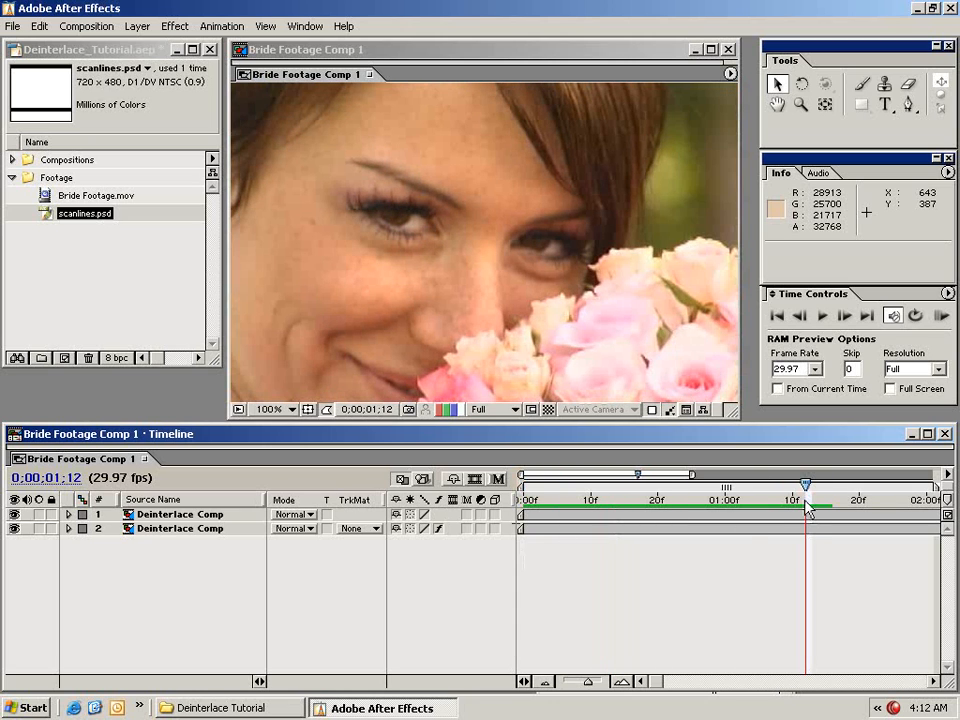
{"action": "left_click_drag", "start_coordinate": [808, 508], "coordinate": [690, 510]}
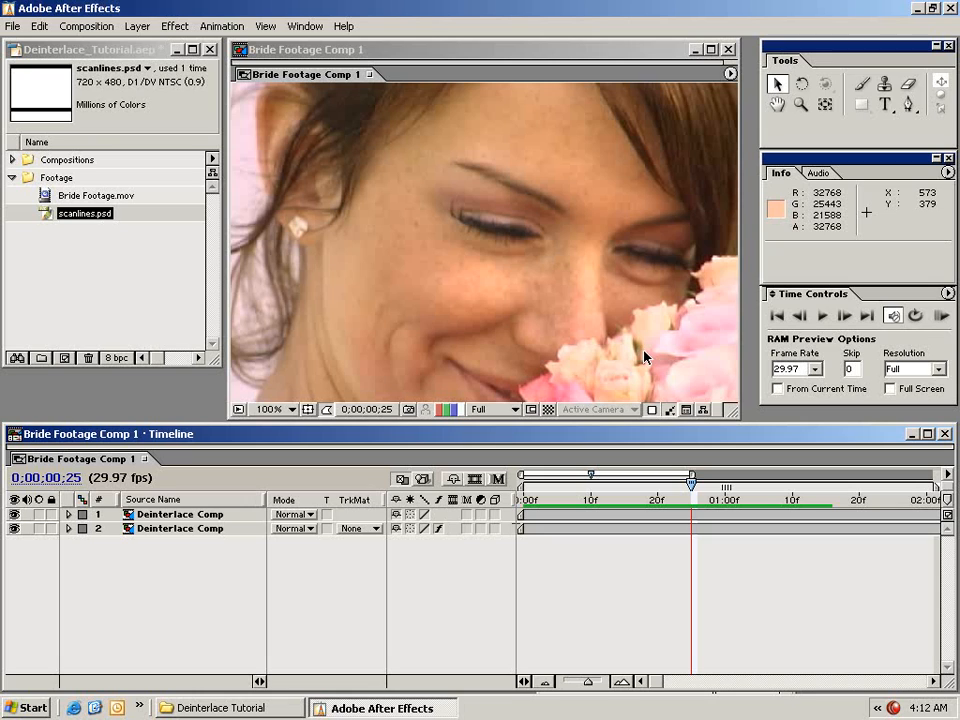
{"action": "left_click", "coordinate": [551, 529]}
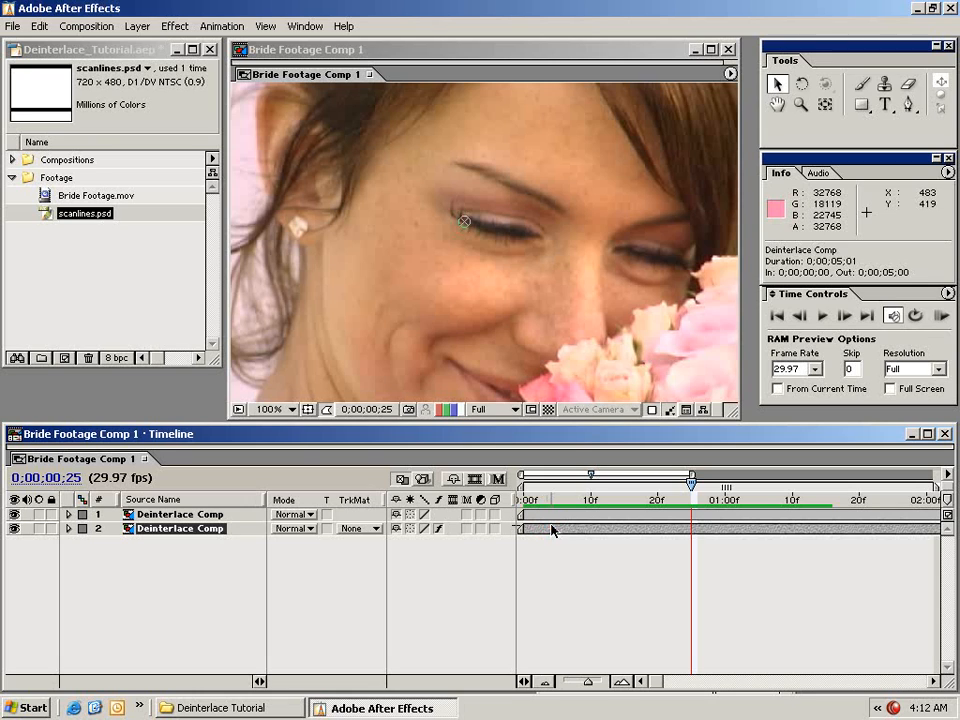
{"action": "left_click", "coordinate": [86, 270]}
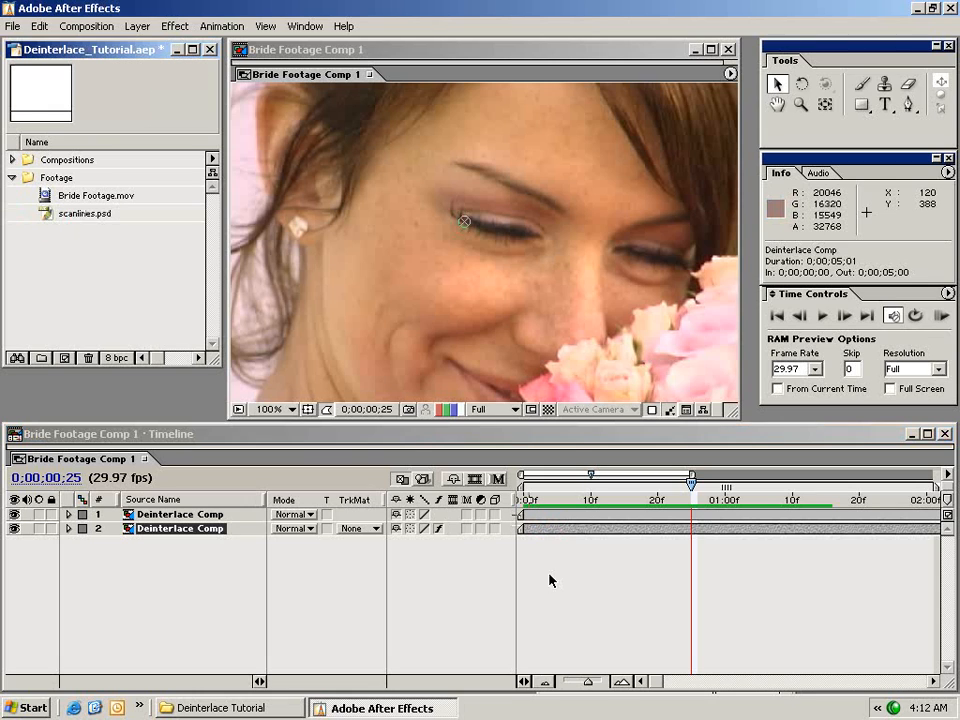
- Add an adjustment layer above the two Deinterlace Comp layers and align its in point with the composition start
{"action": "left_click", "coordinate": [578, 497]}
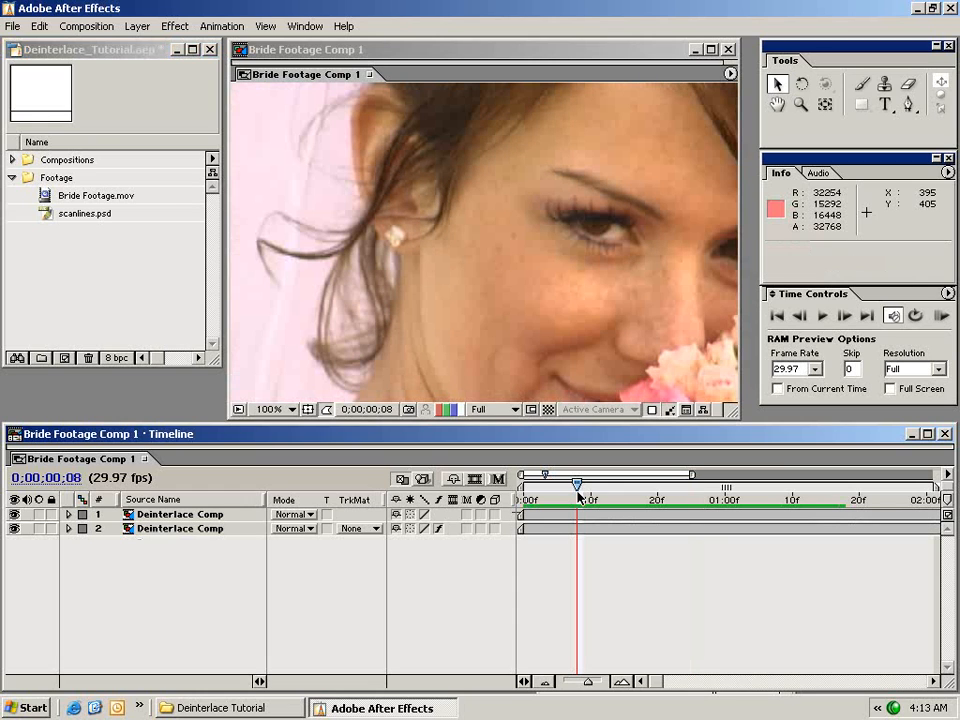
{"action": "key", "text": "comma"}
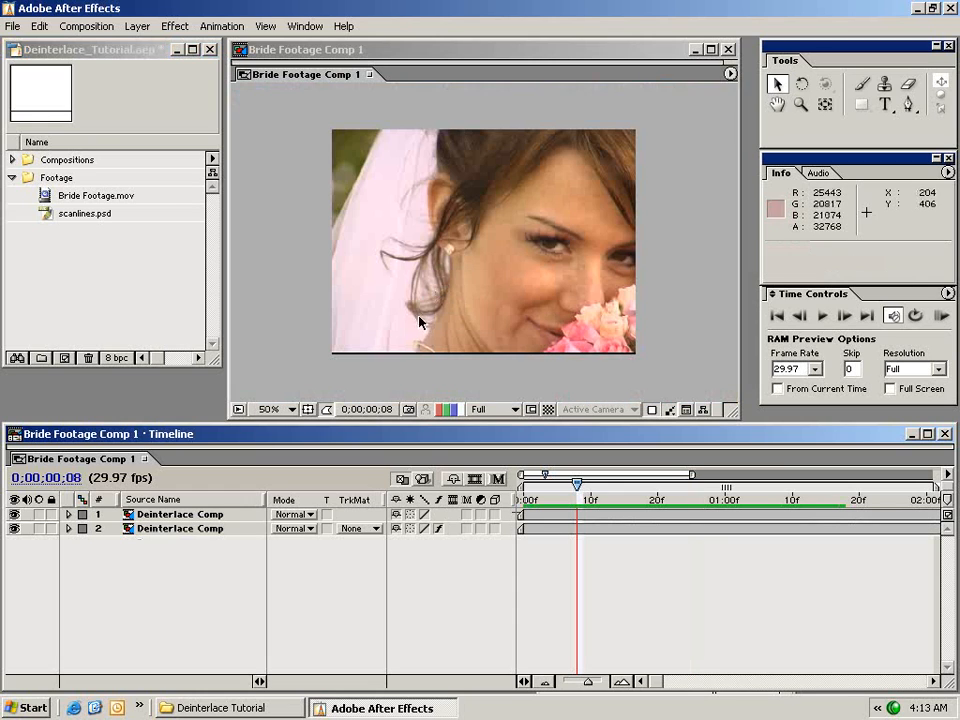
{"action": "left_click", "coordinate": [137, 26]}
{"action": "mouse_move", "coordinate": [334, 42]}
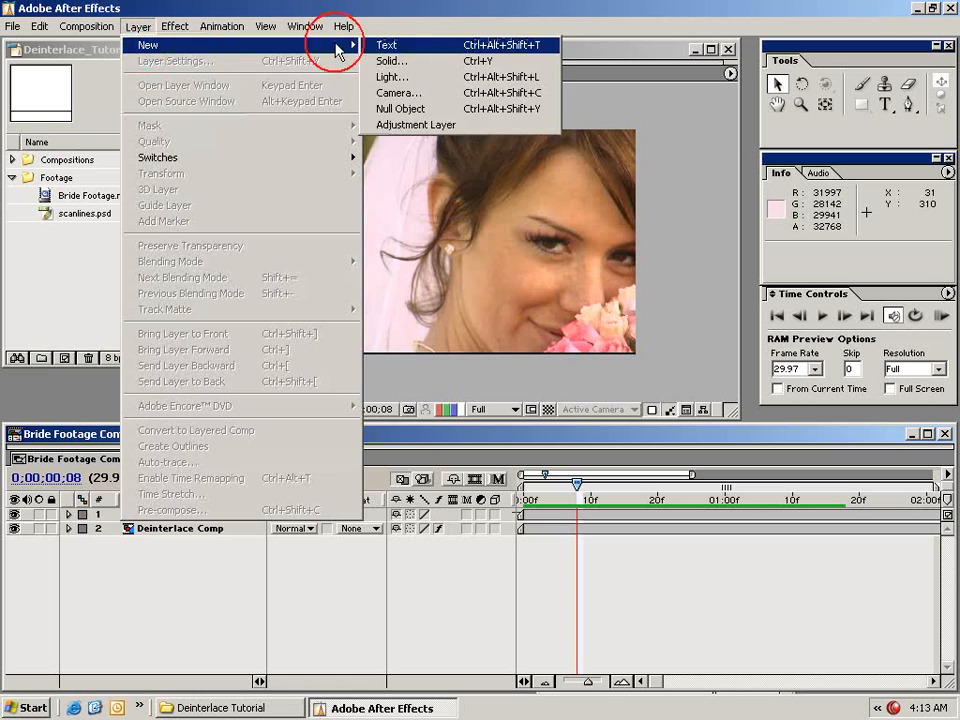
{"action": "left_click", "coordinate": [402, 122]}
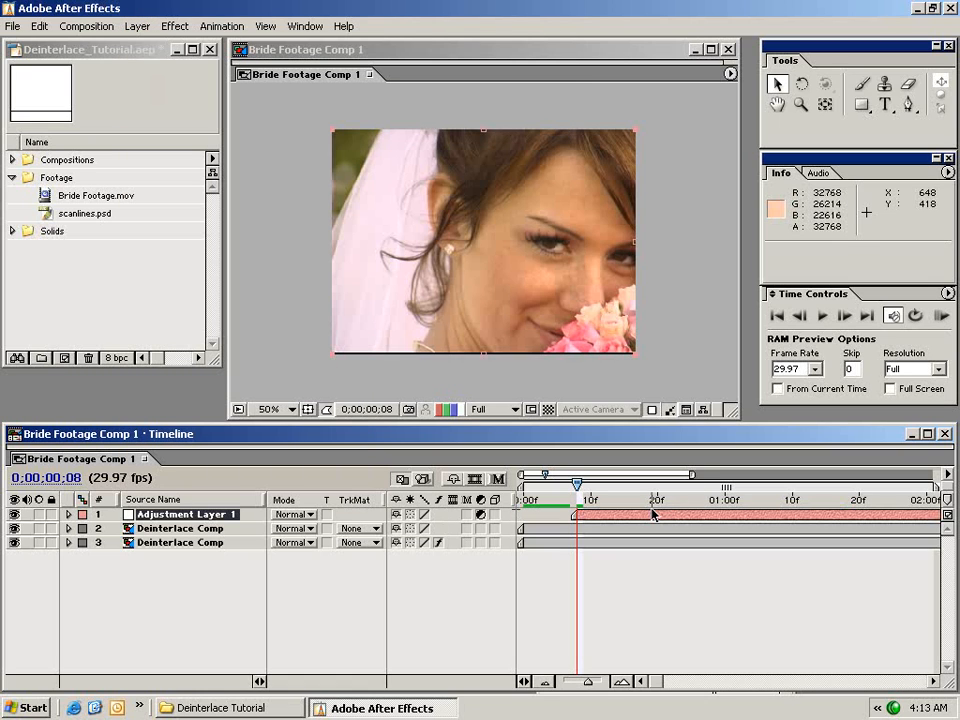
- Apply Directional Blur to Adjustment Layer 1 with a Blur Length of 0.5
{"action": "left_click", "coordinate": [175, 26]}
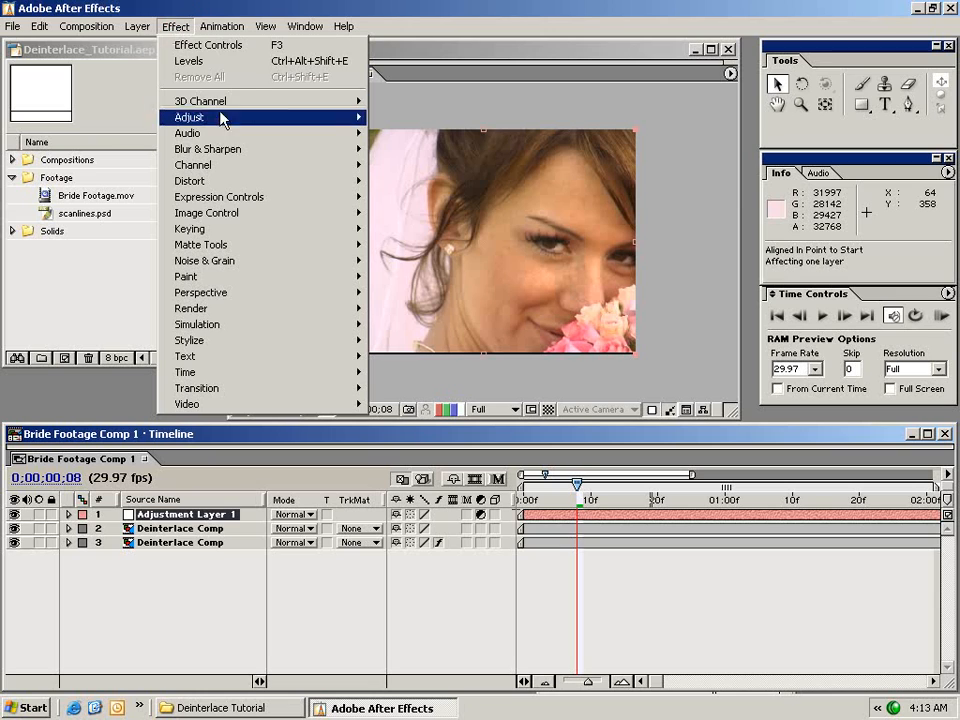
{"action": "mouse_move", "coordinate": [280, 149]}
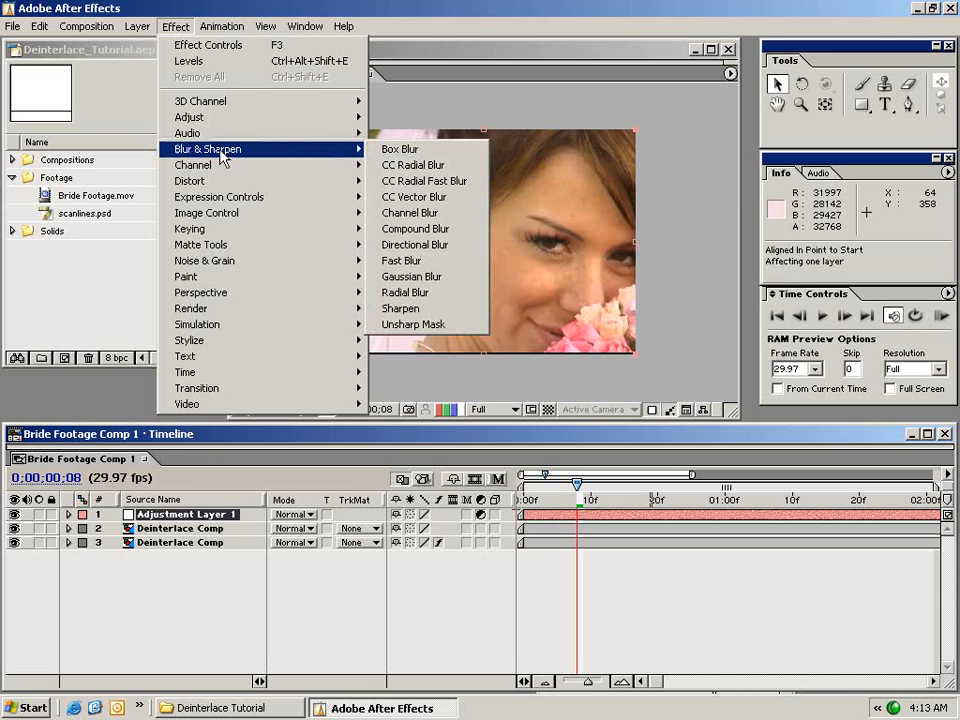
{"action": "left_click", "coordinate": [445, 245]}
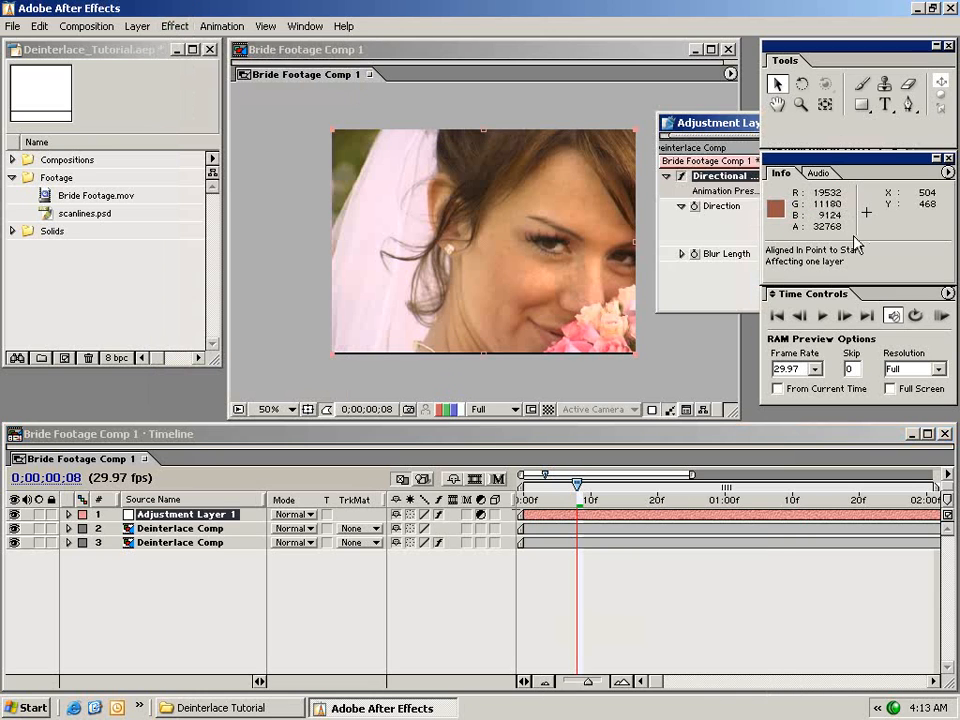
{"action": "left_click_drag", "start_coordinate": [584, 185], "coordinate": [92, 382]}
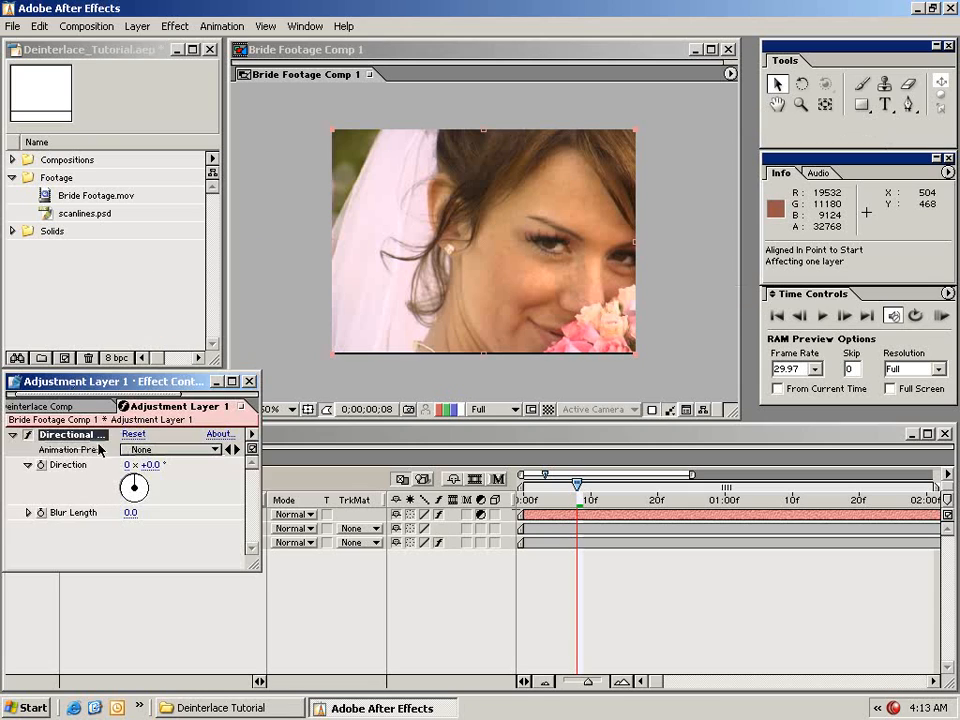
{"action": "left_click", "coordinate": [130, 513]}
{"action": "type", "text": ".5"}
{"action": "key", "text": "Return"}
- Examine the effect of the adjustment layer's blur on the face, hair and veil at 100% magnification
{"action": "left_click", "coordinate": [680, 321]}
{"action": "key", "text": "period"}
{"action": "left_click_drag", "start_coordinate": [634, 322], "coordinate": [514, 292]}
{"action": "left_click_drag", "start_coordinate": [72, 381], "coordinate": [36, 177]}
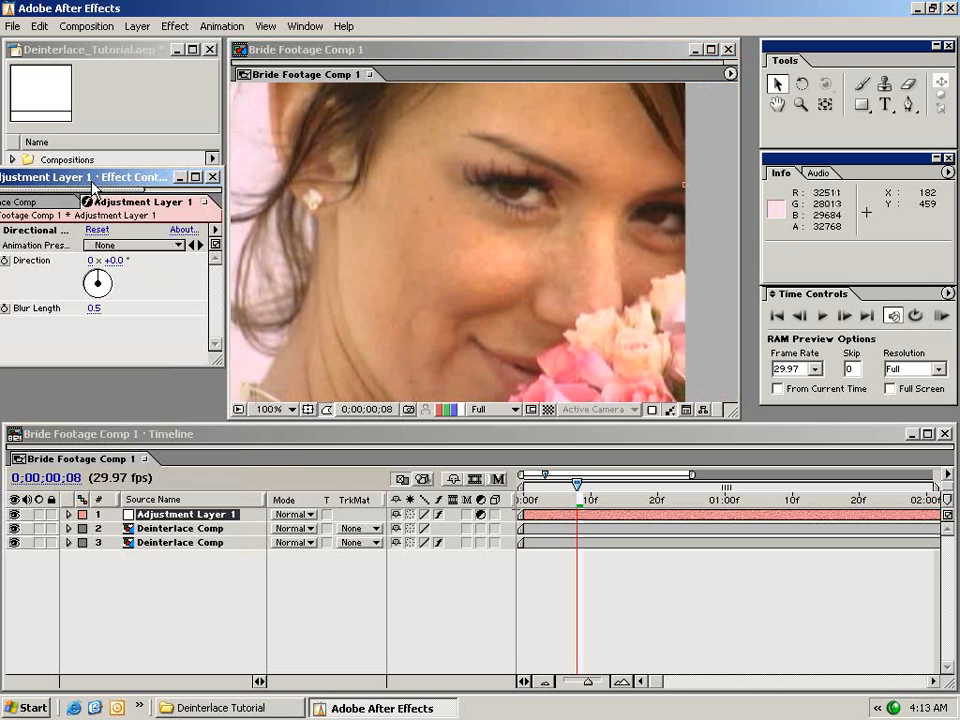
{"action": "left_click", "coordinate": [20, 535]}
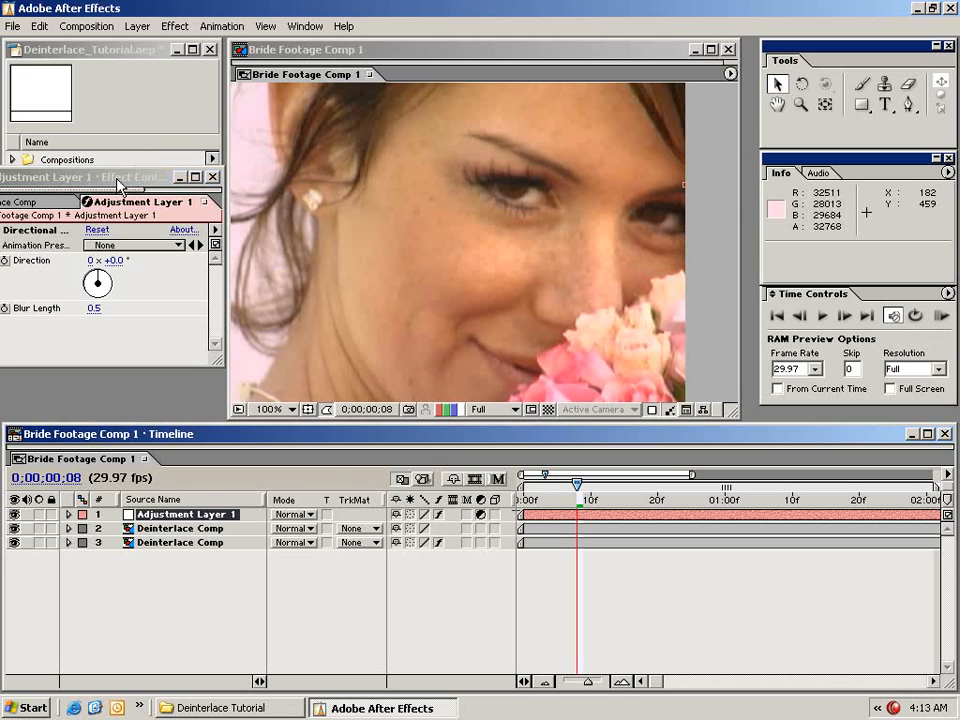
{"action": "left_click_drag", "start_coordinate": [134, 176], "coordinate": [246, 337]}
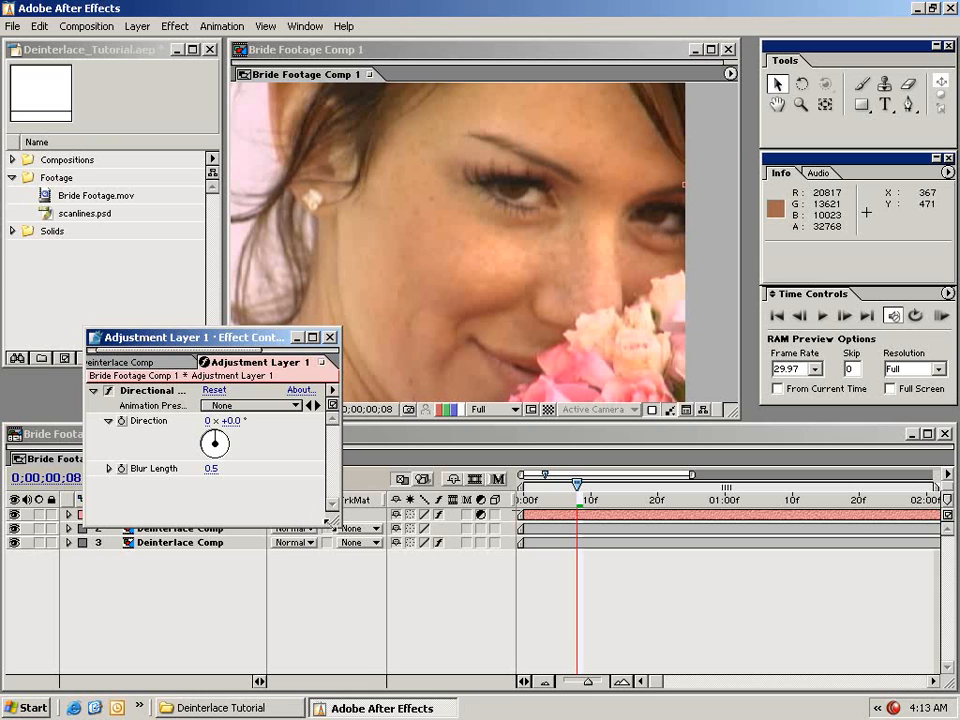
{"action": "left_click_drag", "start_coordinate": [390, 578], "coordinate": [398, 578]}
{"action": "left_click_drag", "start_coordinate": [310, 336], "coordinate": [317, 455]}
{"action": "left_click_drag", "start_coordinate": [368, 241], "coordinate": [622, 240]}
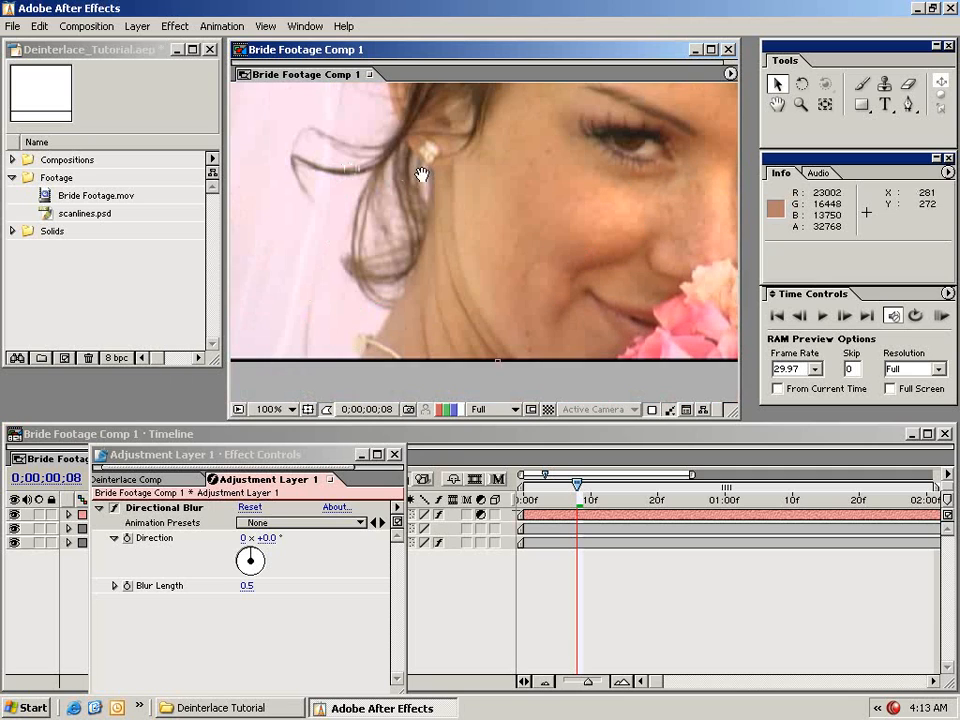
{"action": "left_click_drag", "start_coordinate": [359, 126], "coordinate": [396, 242]}
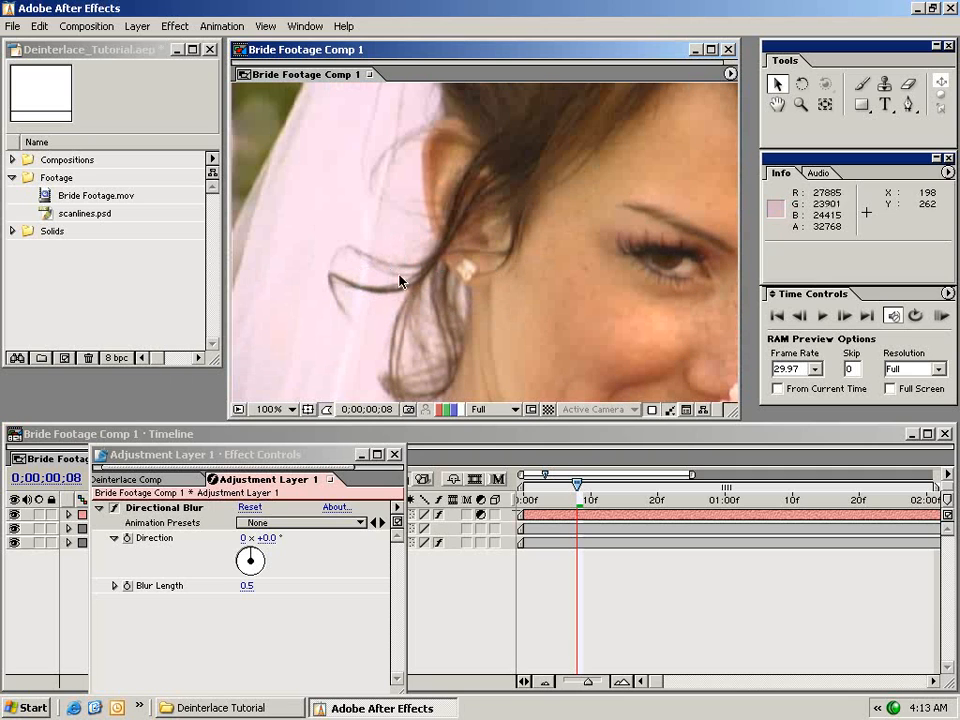
{"action": "left_click_drag", "start_coordinate": [697, 300], "coordinate": [633, 262]}
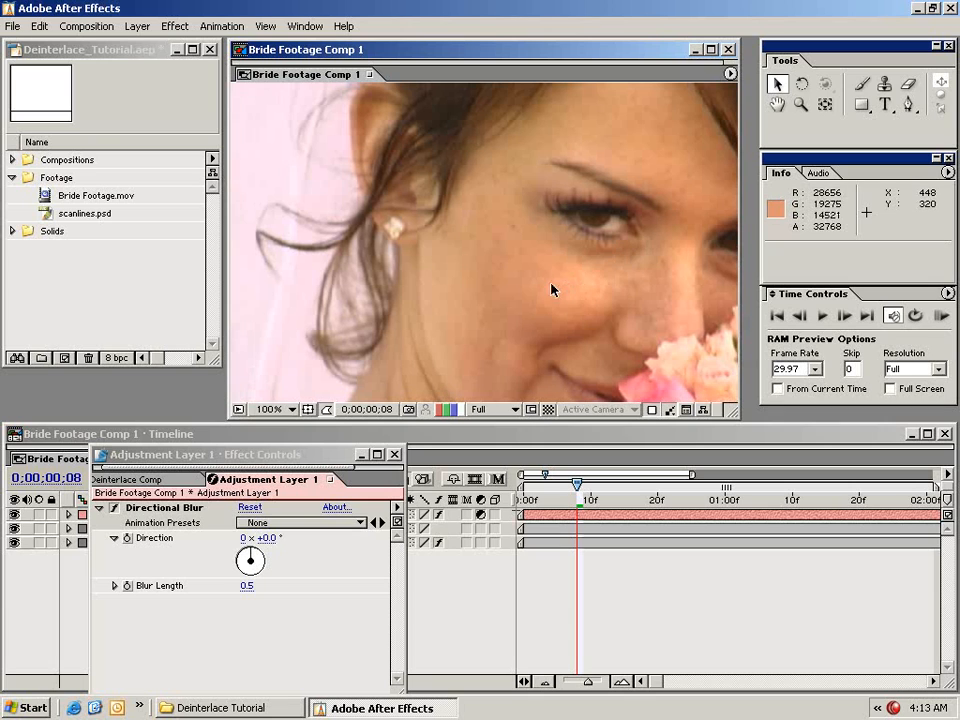
- Delete the Directional Blur effect from Adjustment Layer 1 and remove the adjustment layer from the composition
{"action": "left_click", "coordinate": [150, 507]}
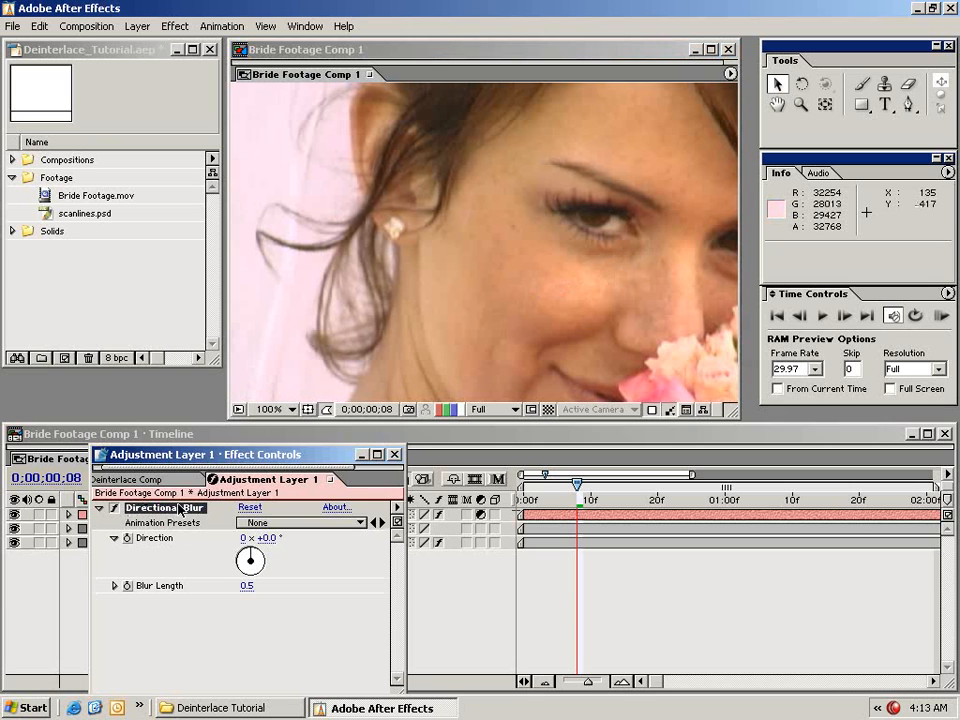
{"action": "key", "text": "Delete"}
{"action": "left_click", "coordinate": [628, 593]}
{"action": "key", "text": "Delete"}
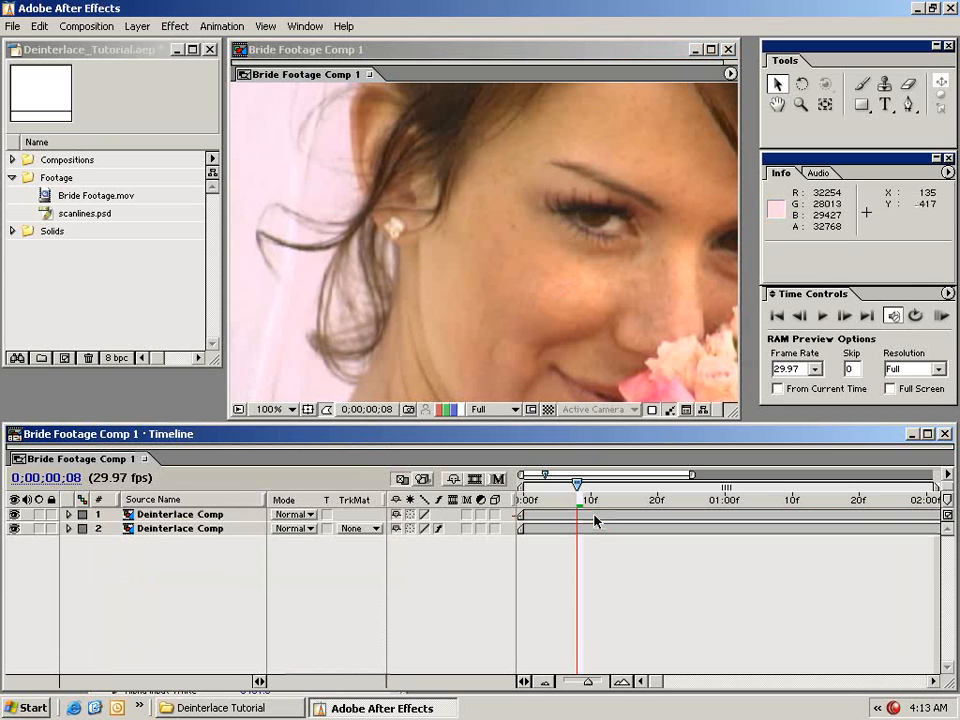